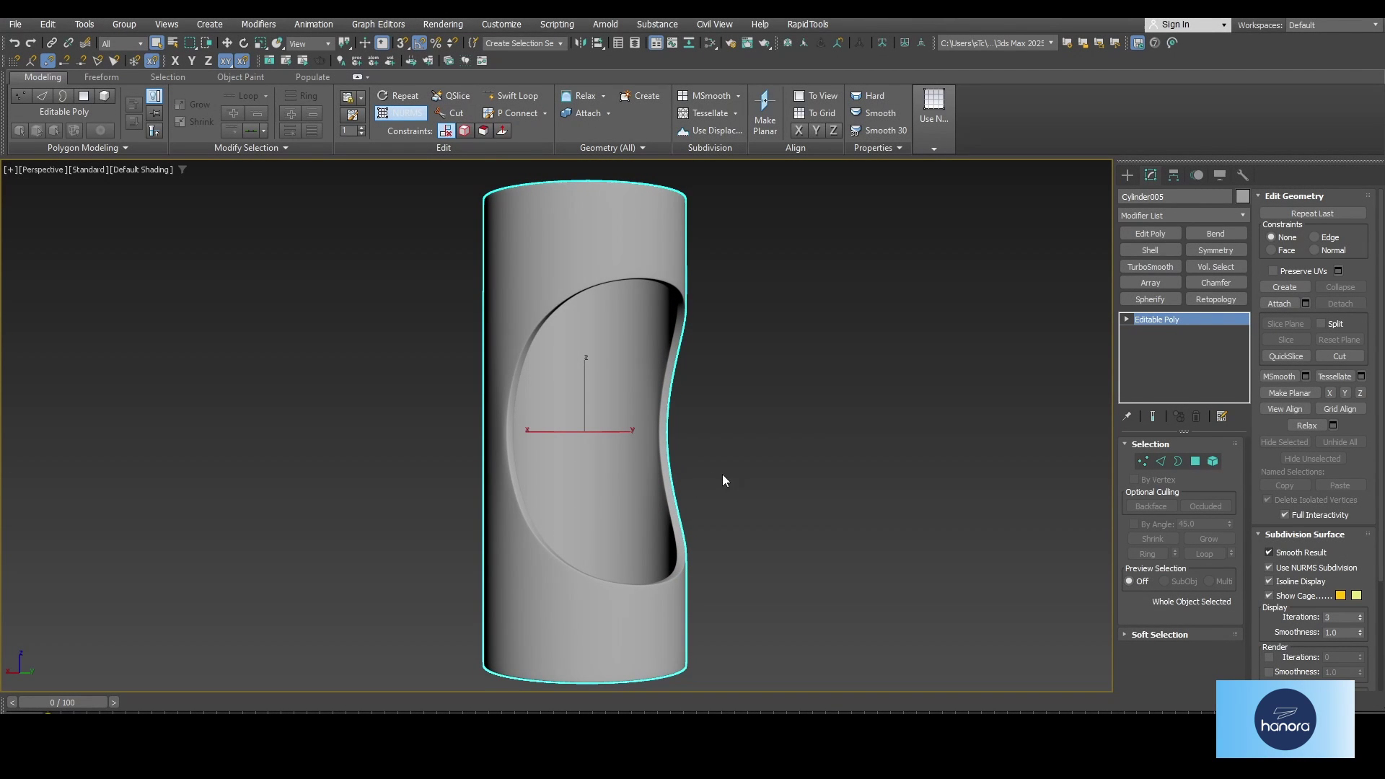
{"action": "middle_click_drag", "start_coordinate": [723, 479], "coordinate": [661, 477], "text": "alt"}
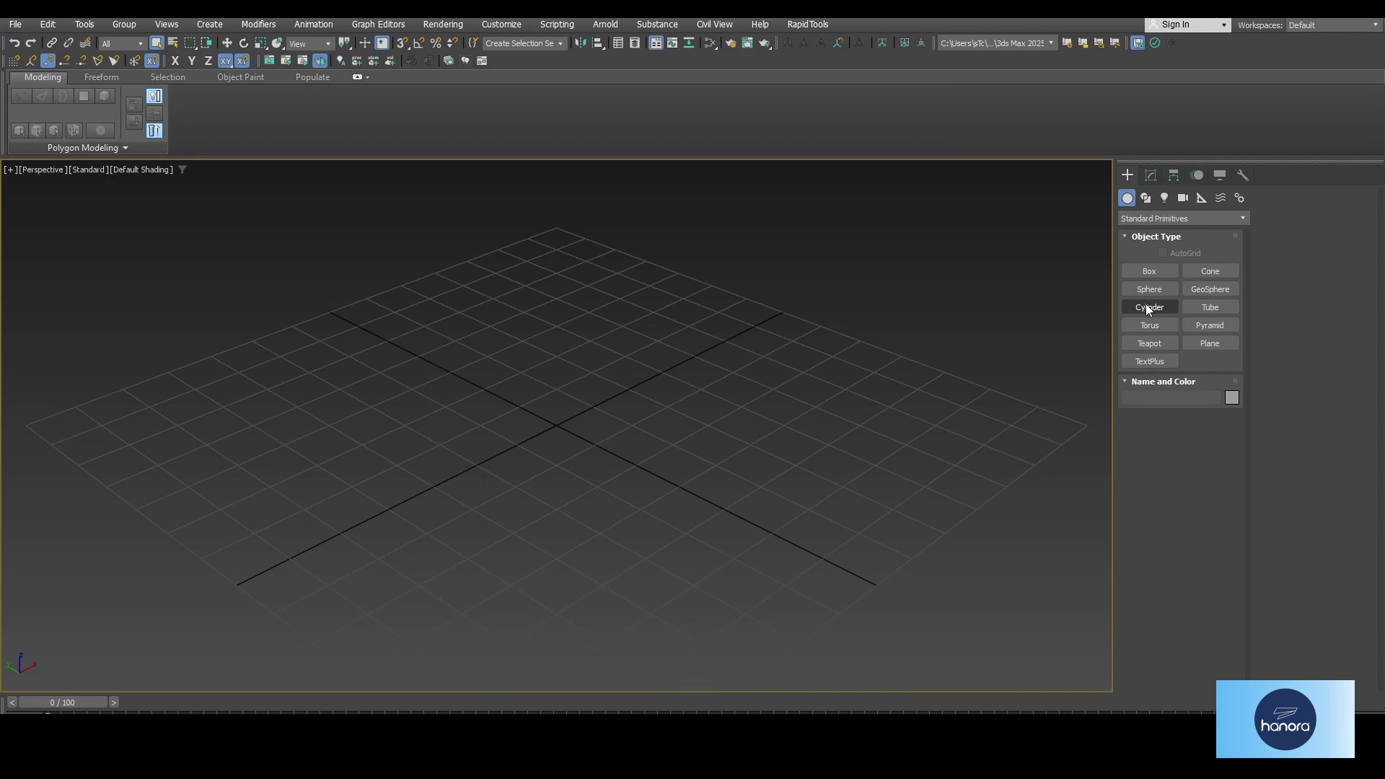
- Create an upright cylinder at the grid origin and display edged faces in the viewport
{"action": "left_click", "coordinate": [1146, 304]}
{"action": "left_click_drag", "start_coordinate": [556, 427], "coordinate": [560, 447]}
{"action": "left_click", "coordinate": [557, 284]}
{"action": "right_click", "coordinate": [556, 284]}
{"action": "key", "text": "F4"}
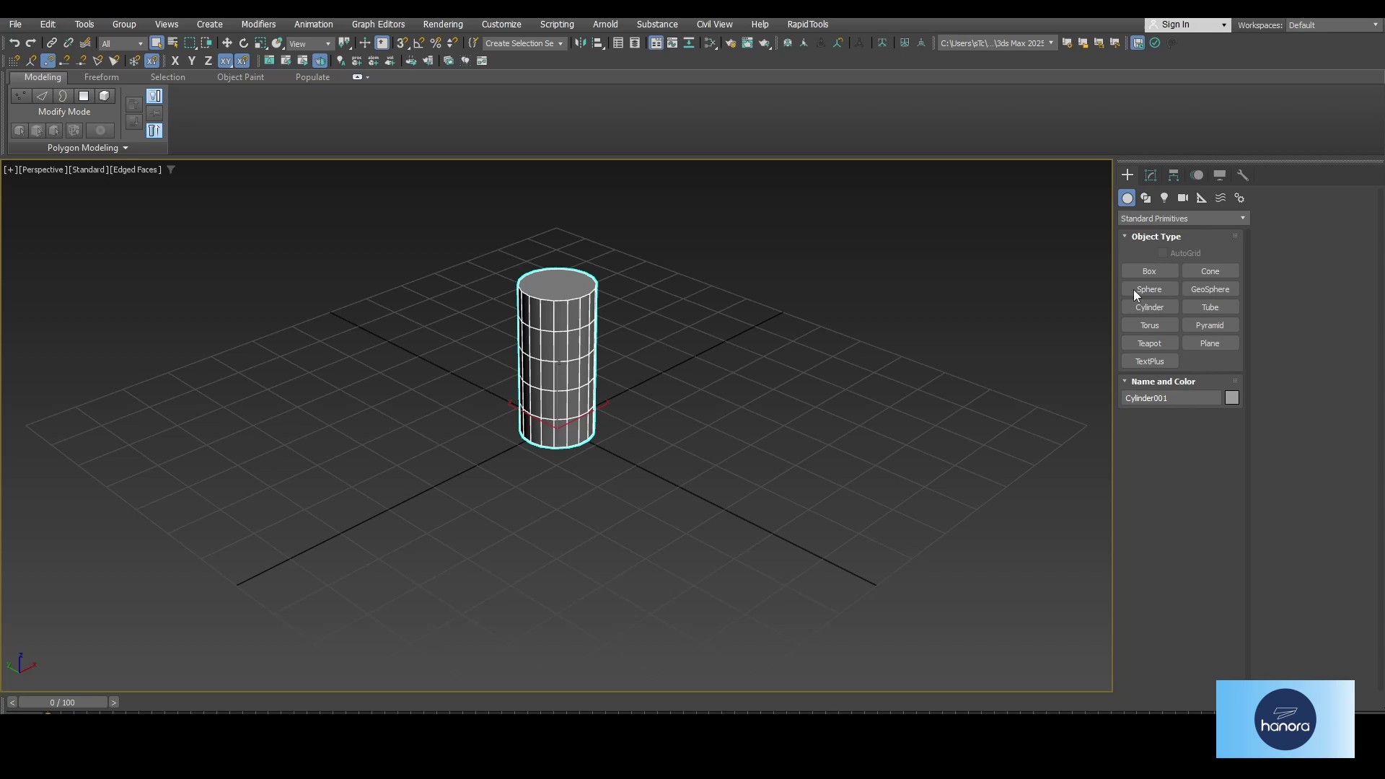
- Set the cylinder's radius to 10, its height to 50 and its number of sides to 20
{"action": "left_click", "coordinate": [1151, 176]}
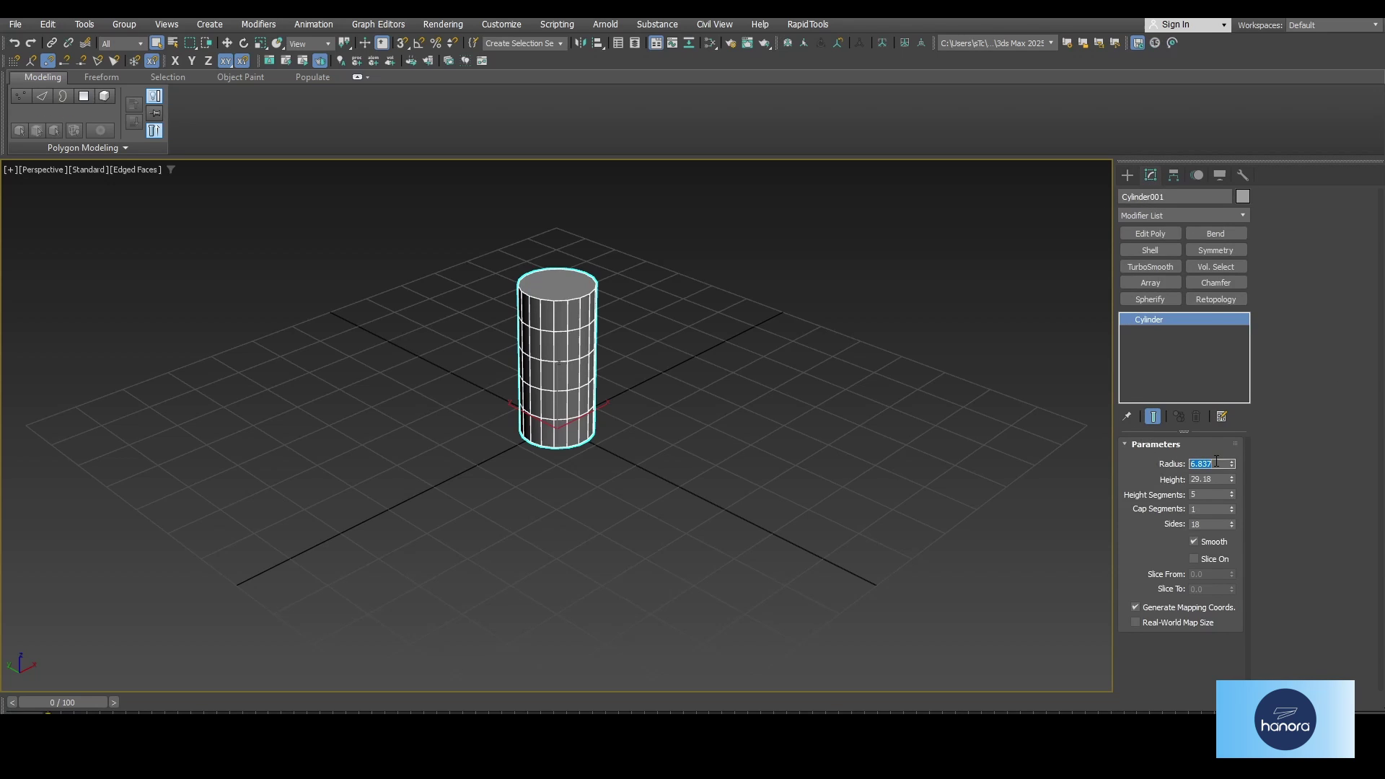
{"action": "type", "text": "10"}
{"action": "key", "text": "Tab"}
{"action": "type", "text": "50"}
{"action": "key", "text": "Return"}
{"action": "middle_click_drag", "start_coordinate": [759, 425], "coordinate": [695, 477]}
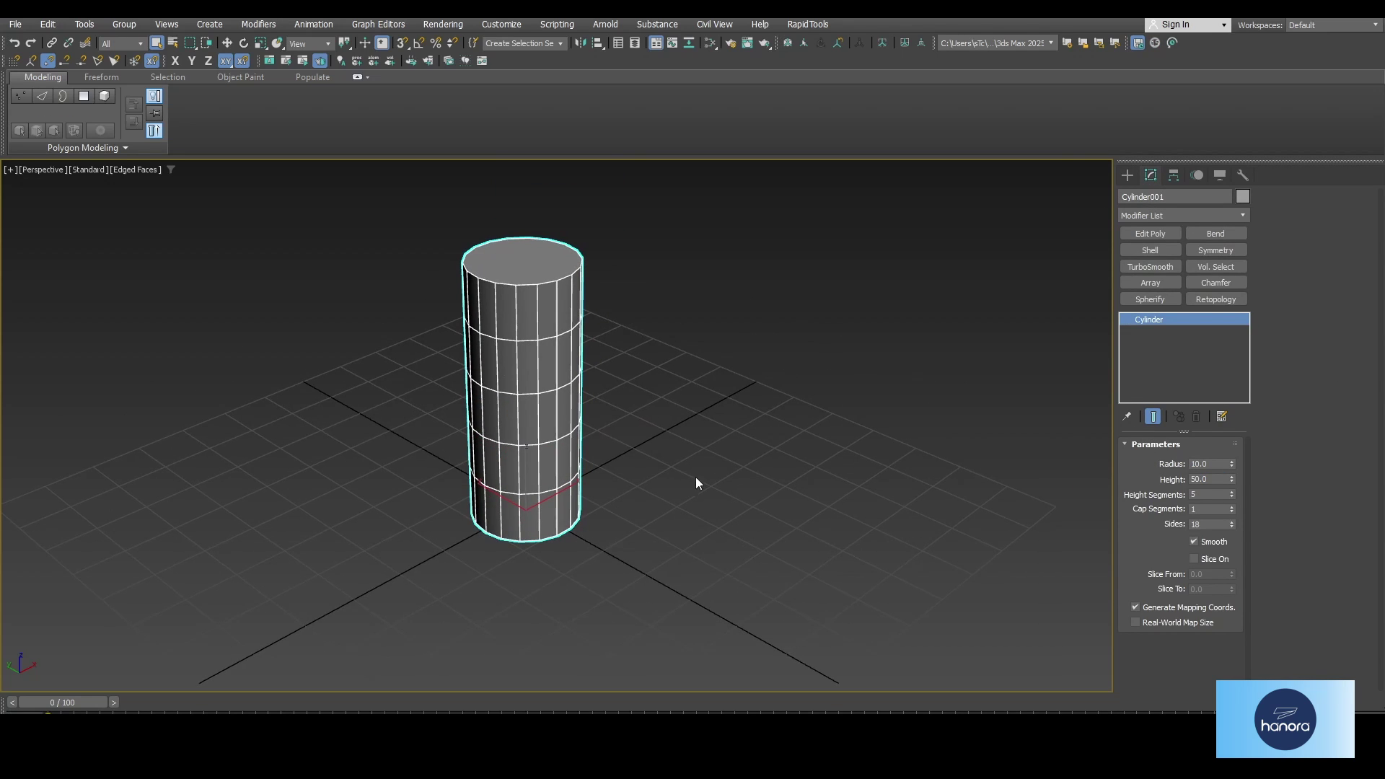
{"action": "double_click", "coordinate": [1217, 523]}
{"action": "type", "text": "20"}
{"action": "key", "text": "Return"}
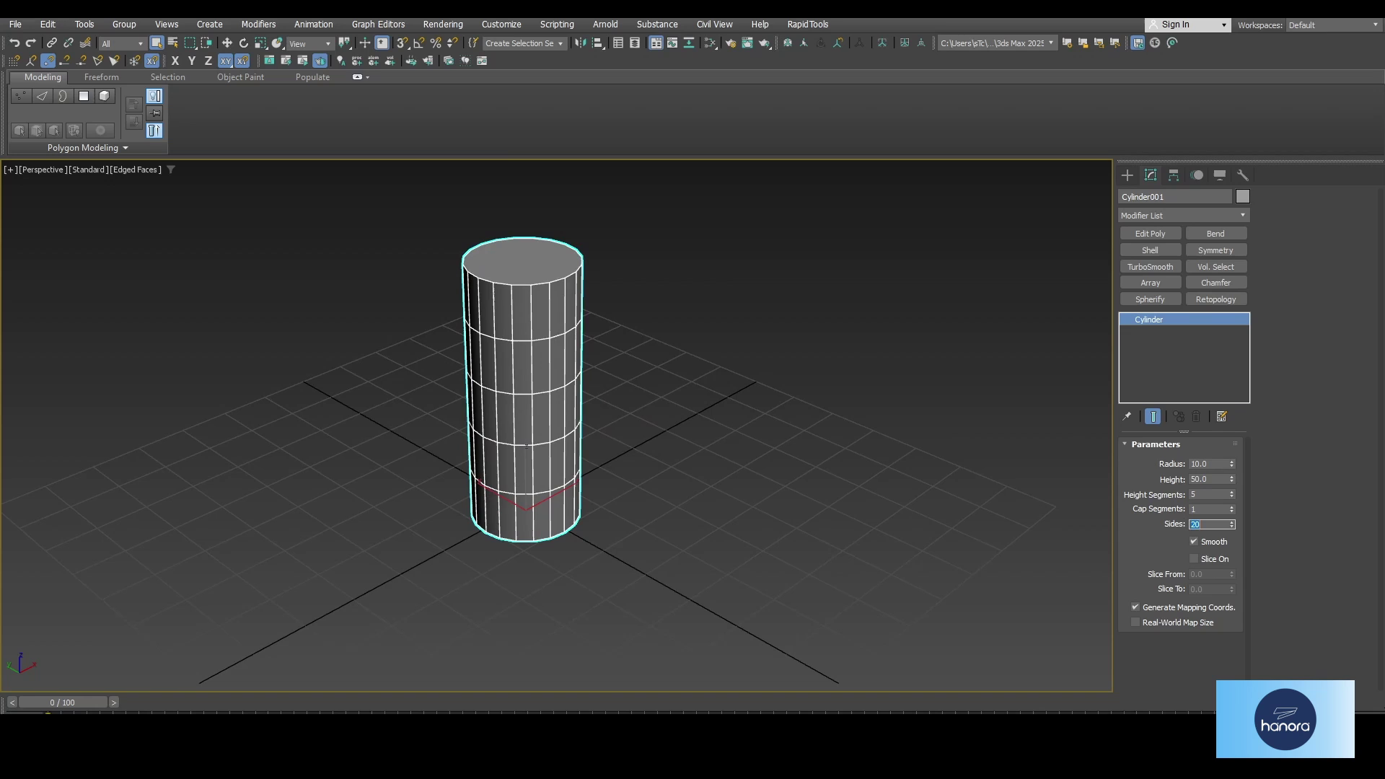
- Reduce the cylinder's height segments to 1
{"action": "middle_click_drag", "start_coordinate": [502, 466], "coordinate": [505, 489]}
{"action": "key", "text": "w"}
{"action": "middle_click_drag", "start_coordinate": [628, 540], "coordinate": [596, 449]}
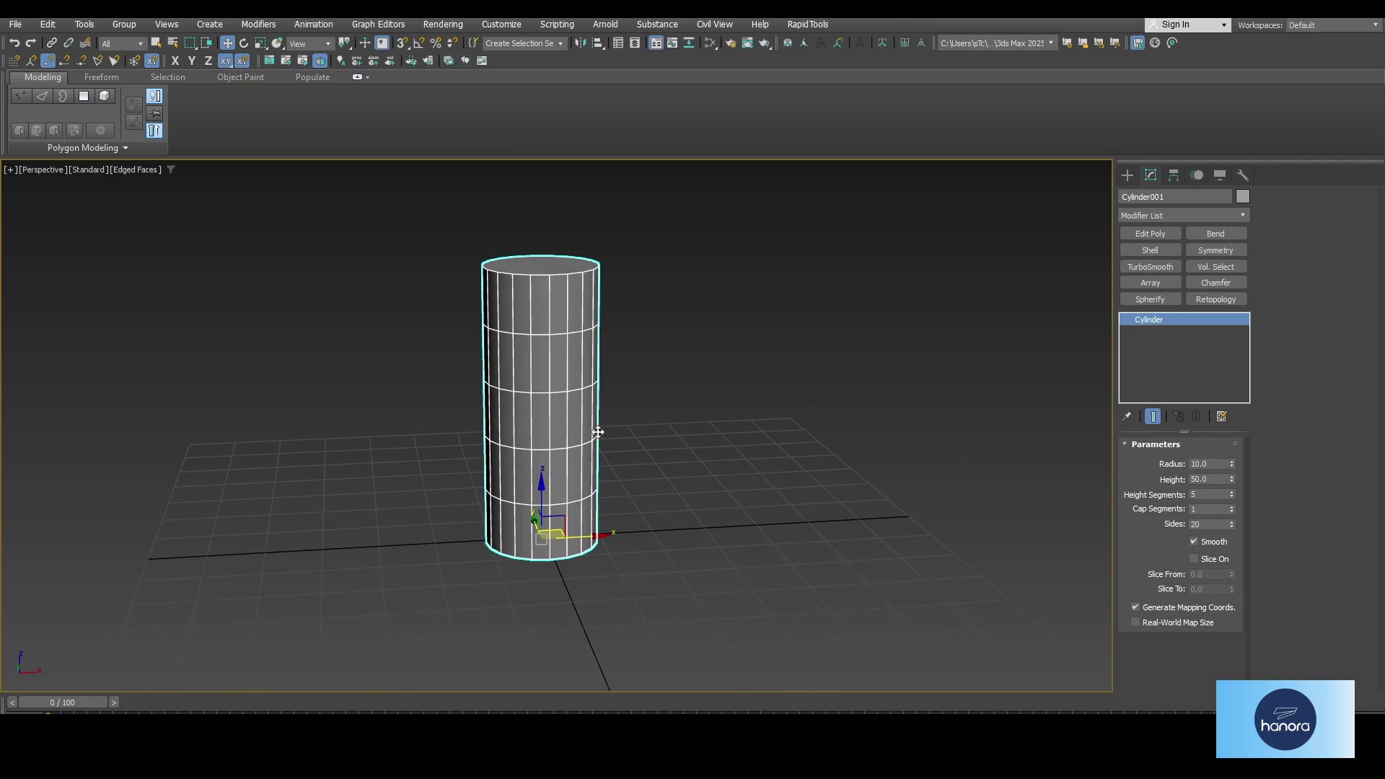
{"action": "double_click", "coordinate": [1211, 527]}
{"action": "middle_click_drag", "start_coordinate": [681, 520], "coordinate": [577, 520], "text": "alt"}
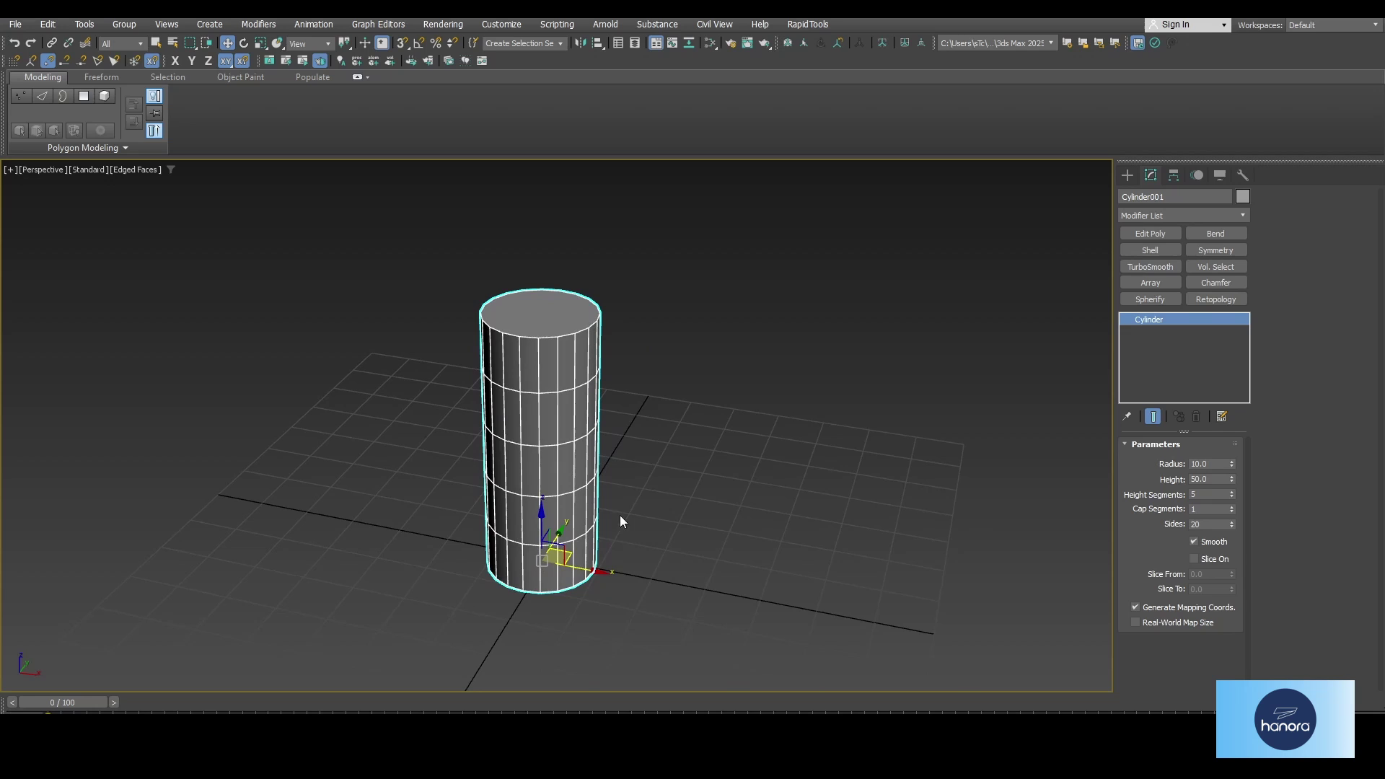
{"action": "middle_click_drag", "start_coordinate": [572, 530], "coordinate": [662, 531]}
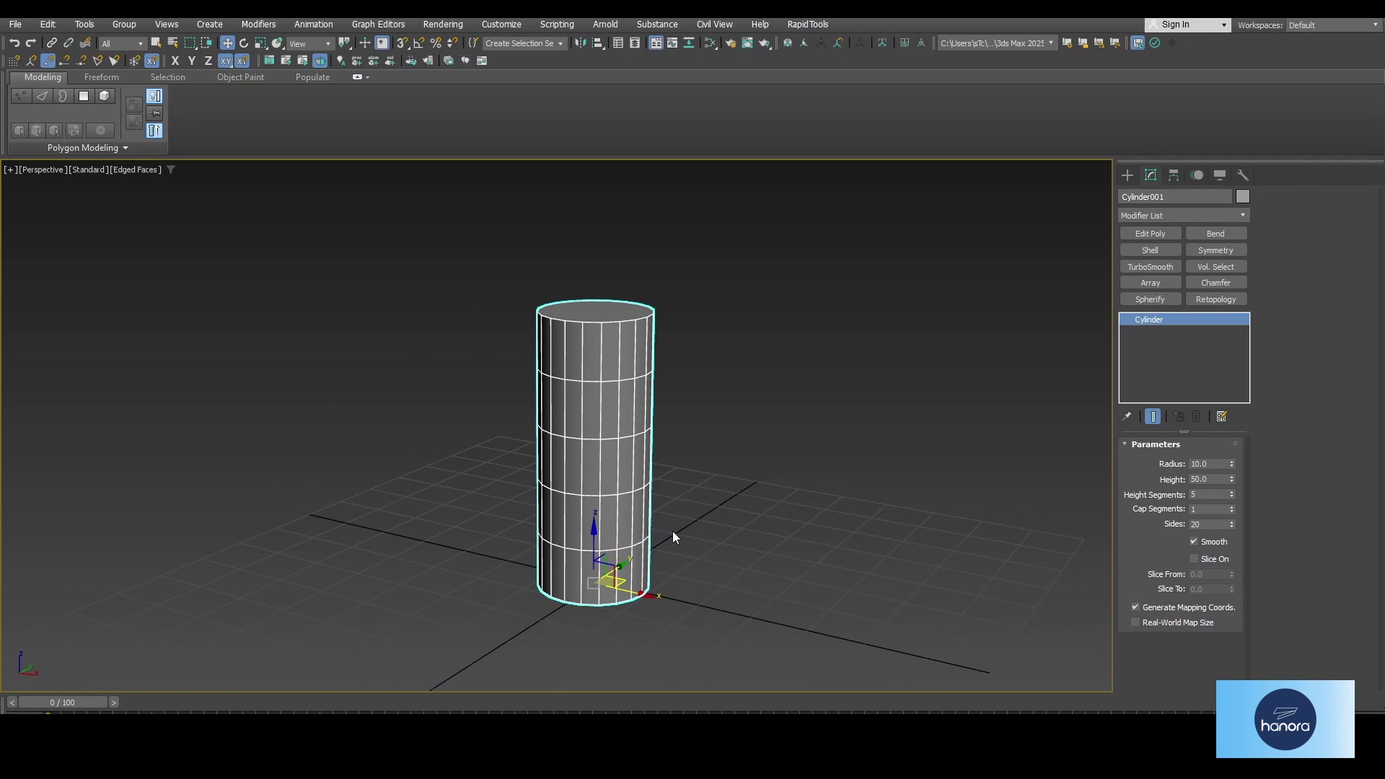
{"action": "left_click_drag", "start_coordinate": [1207, 494], "coordinate": [1152, 493]}
{"action": "type", "text": "1"}
{"action": "key", "text": "Return"}
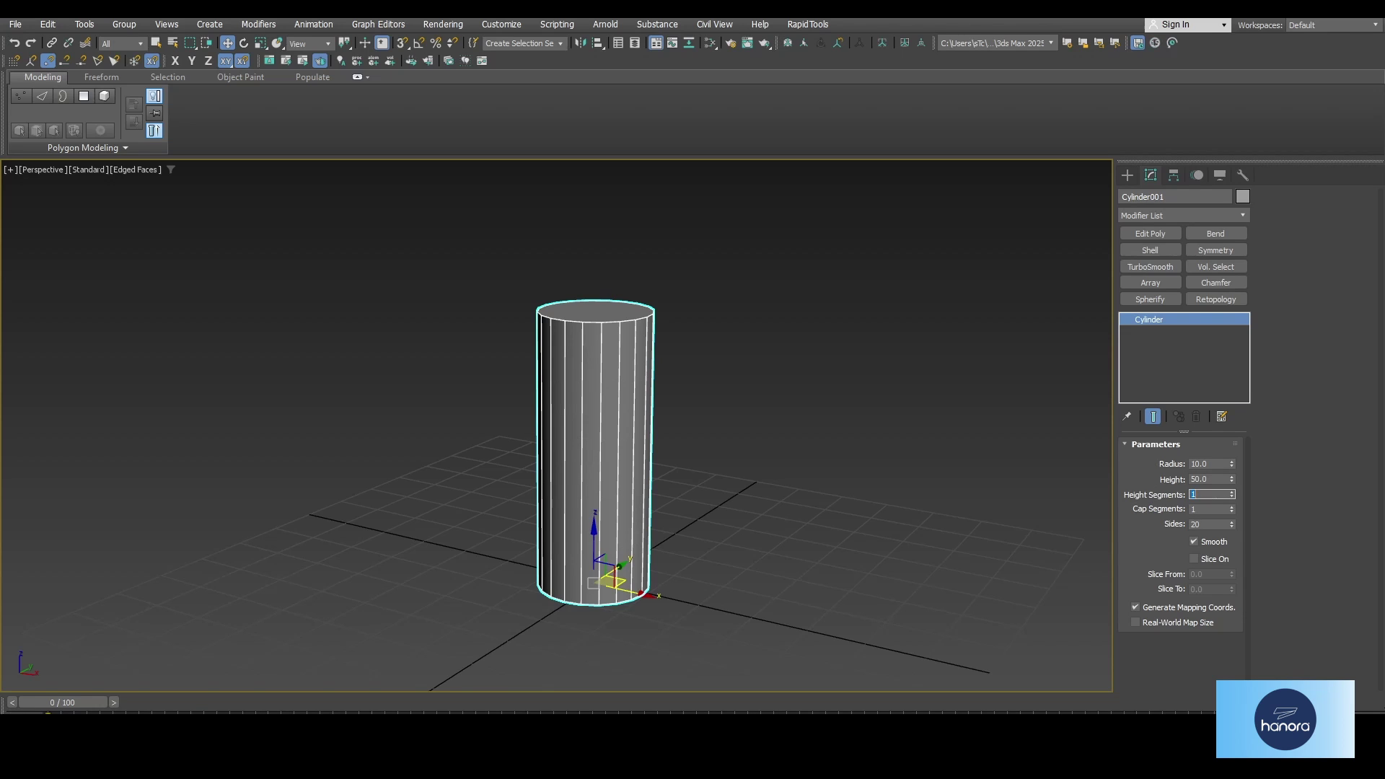
- Center the cylinder's pivot on the object
{"action": "middle_click_drag", "start_coordinate": [719, 514], "coordinate": [783, 538]}
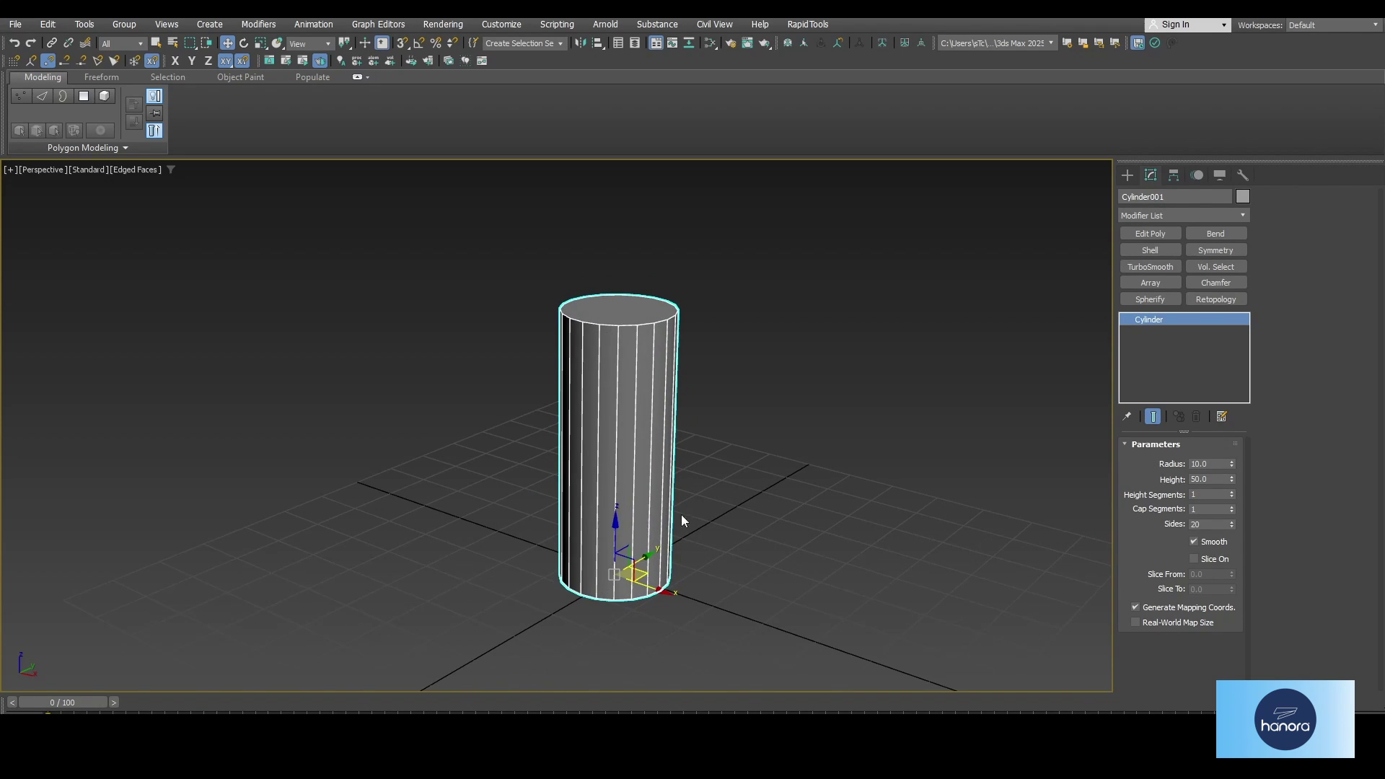
{"action": "middle_click_drag", "start_coordinate": [677, 526], "coordinate": [677, 520]}
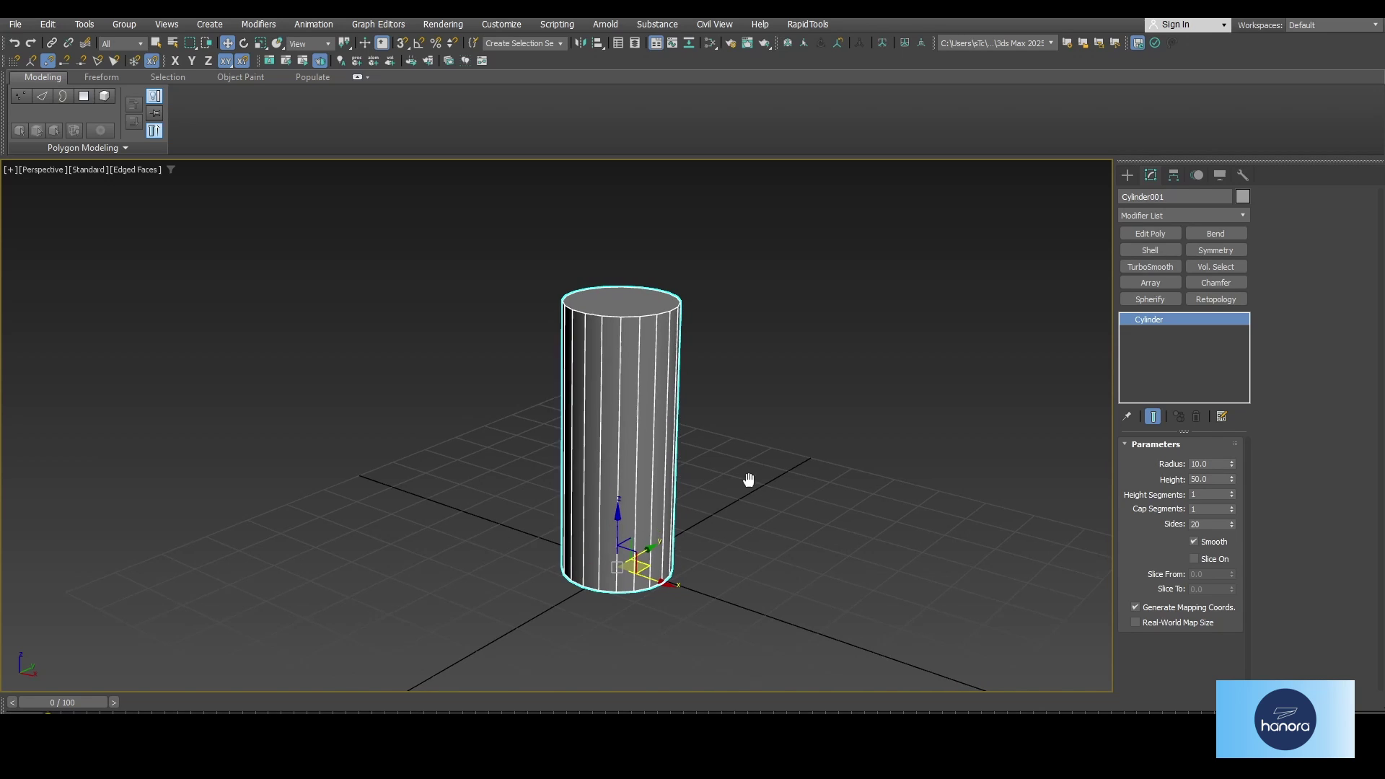
{"action": "middle_click_drag", "start_coordinate": [748, 479], "coordinate": [692, 463]}
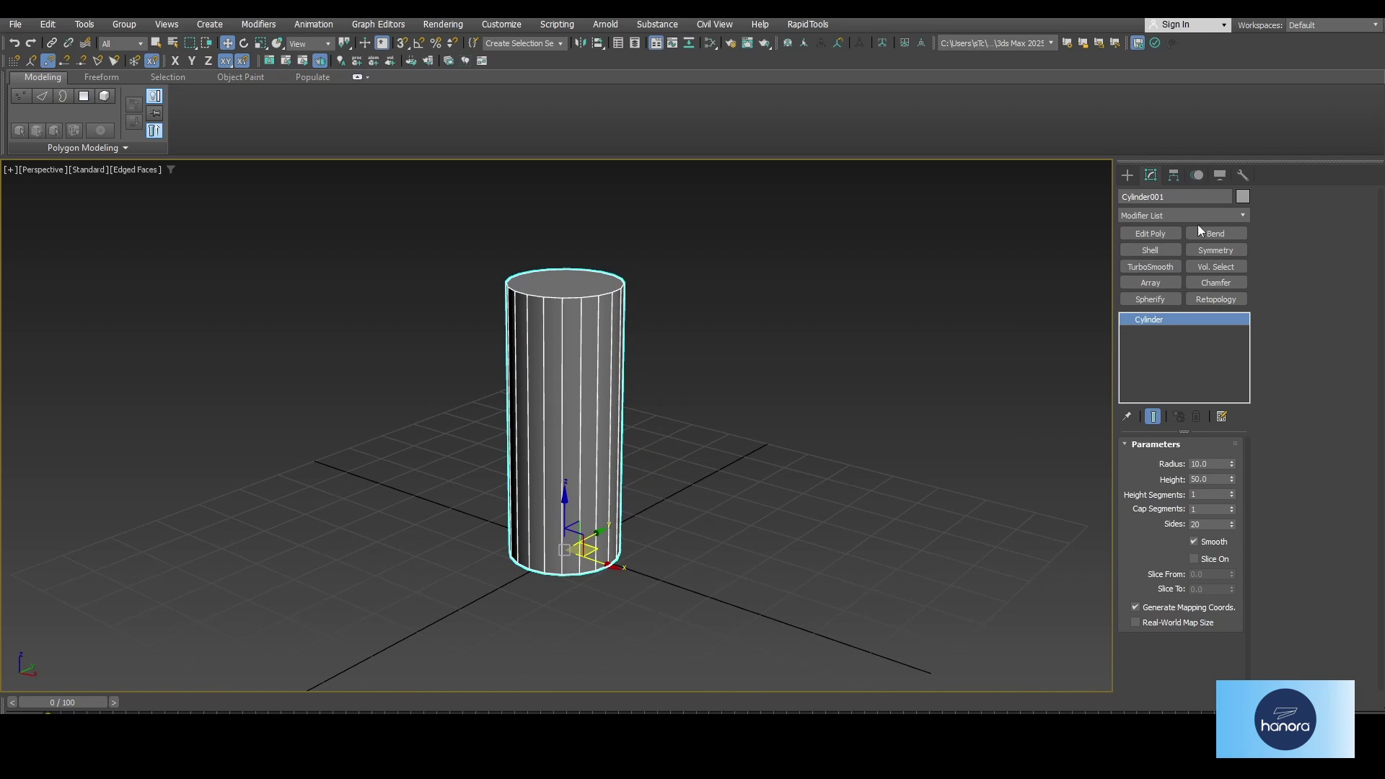
{"action": "left_click", "coordinate": [1173, 175]}
{"action": "left_click", "coordinate": [1174, 277]}
{"action": "left_click", "coordinate": [1180, 349]}
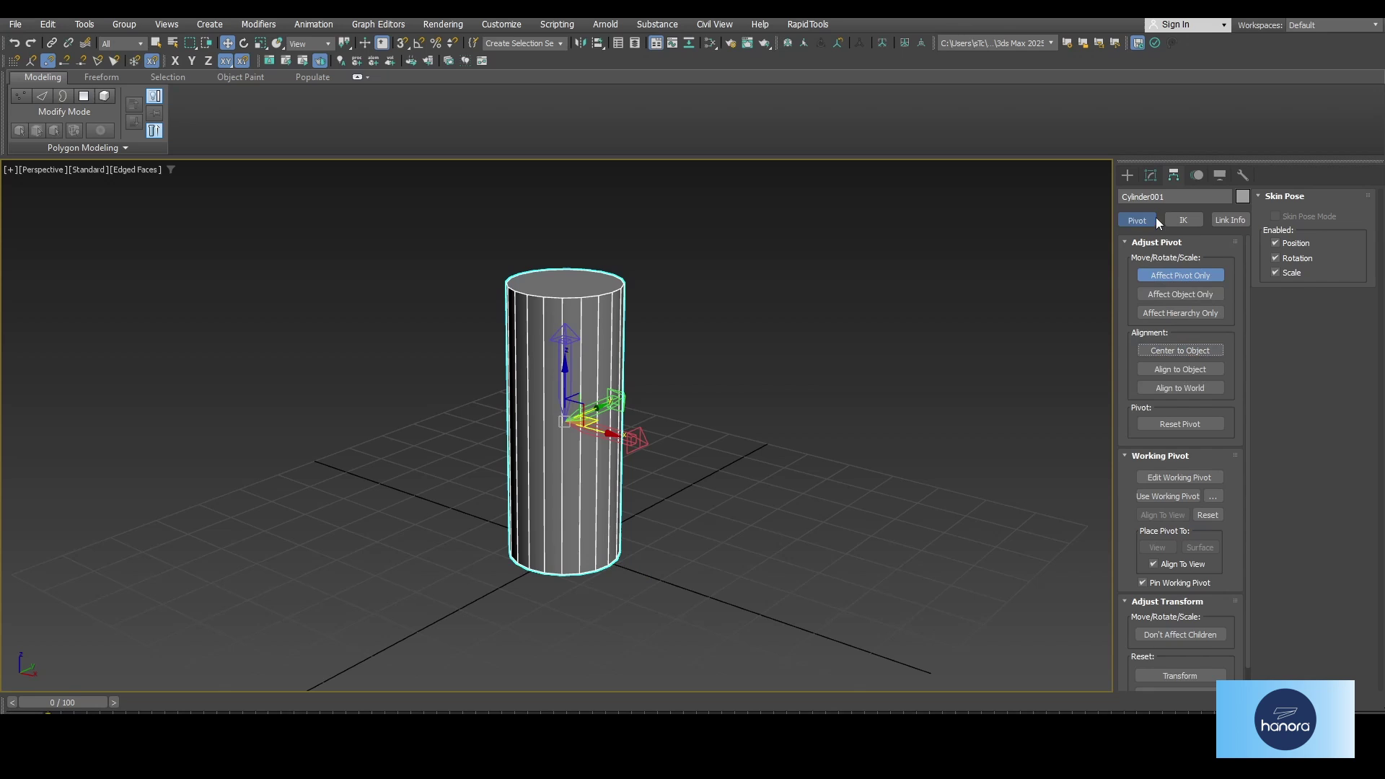
{"action": "left_click", "coordinate": [1150, 175]}
- Clone the cylinder as a copy rotated -90 degrees about the X axis so the two cross
{"action": "key", "text": "e"}
{"action": "middle_click_drag", "start_coordinate": [650, 426], "coordinate": [563, 457], "text": "alt"}
{"action": "key", "text": "a"}
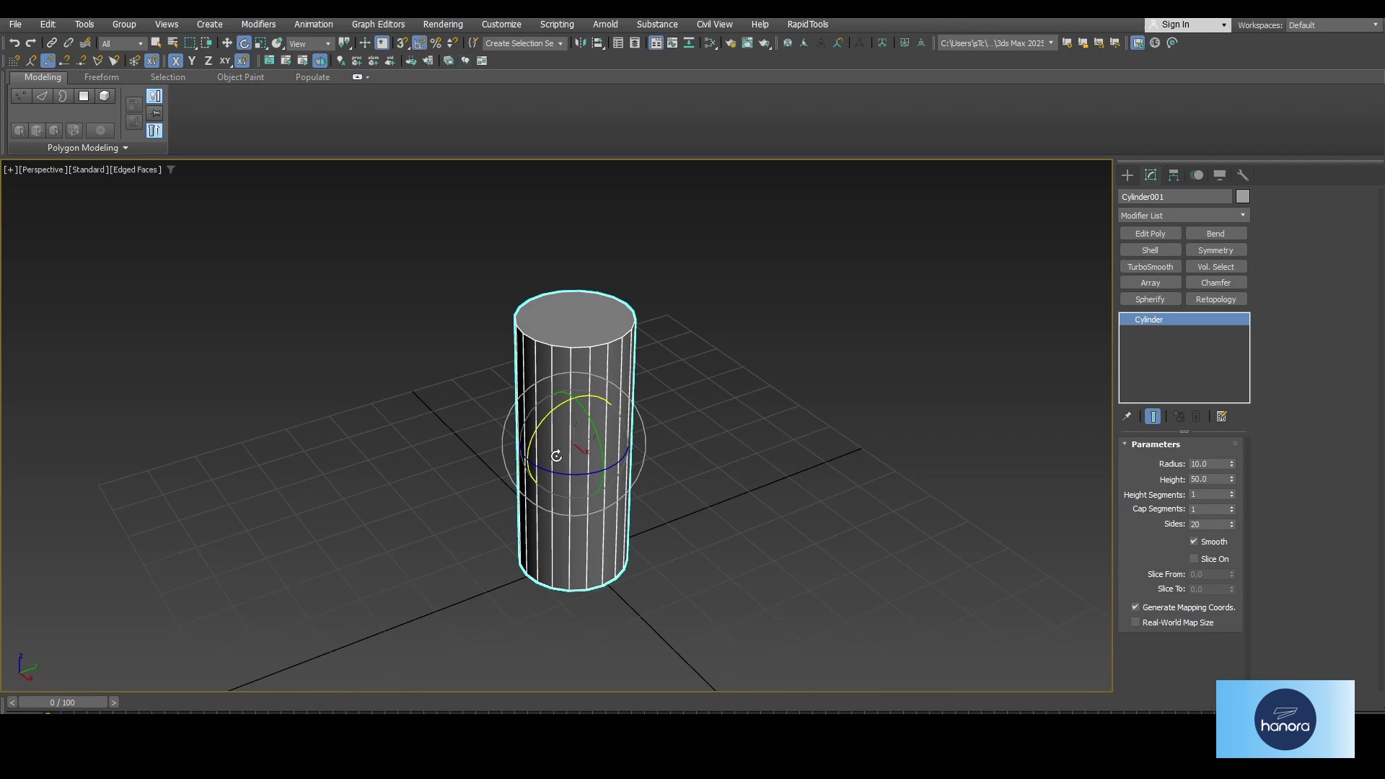
{"action": "left_click_drag", "start_coordinate": [556, 456], "coordinate": [602, 389], "text": "shift"}
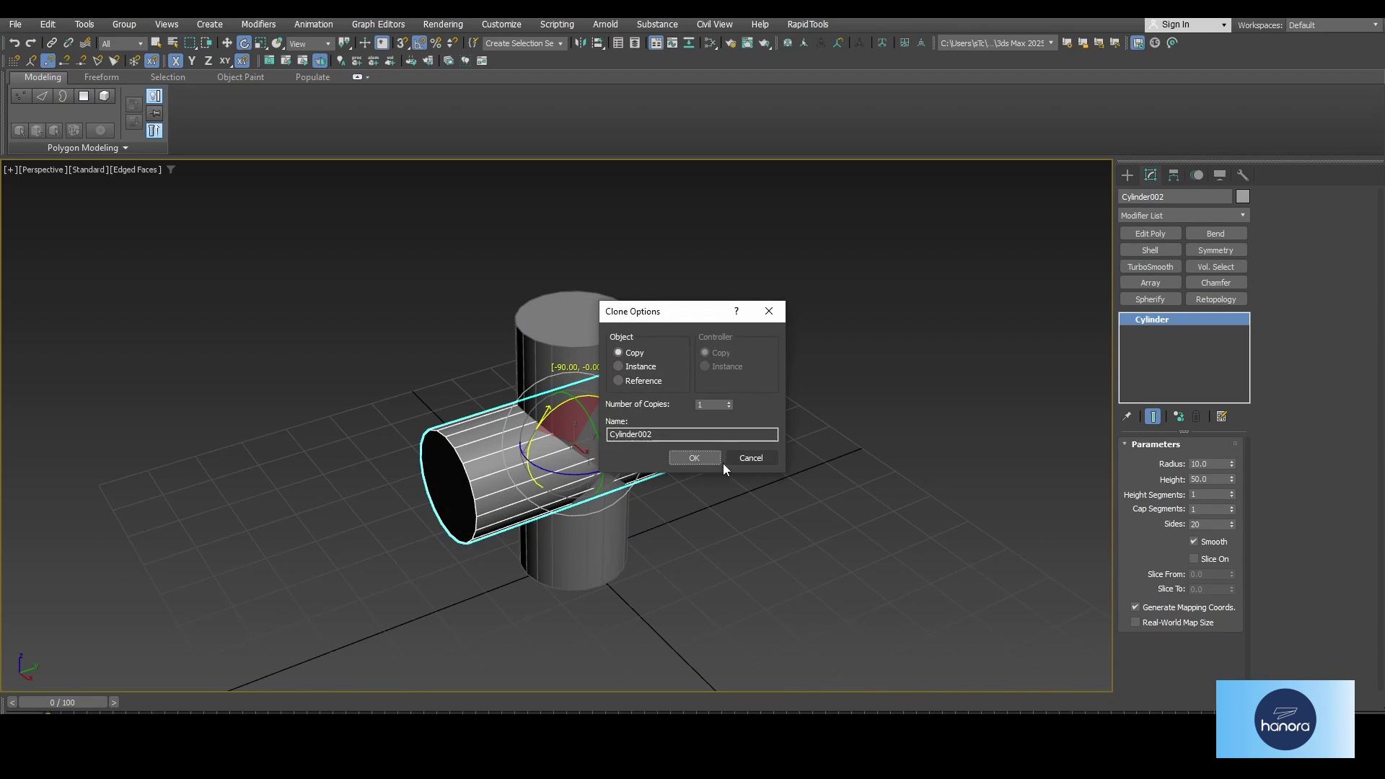
{"action": "left_click", "coordinate": [708, 459]}
- Set the horizontal cylinder's radius to 20 and its sides to 18
{"action": "scroll", "coordinate": [708, 464], "scroll_direction": "up", "scroll_amount": 3}
{"action": "mouse_move", "coordinate": [670, 519]}
{"action": "middle_mouse_down"}
{"action": "mouse_move", "coordinate": [714, 490]}
{"action": "mouse_move", "coordinate": [710, 441]}
{"action": "mouse_move", "coordinate": [742, 473]}
{"action": "mouse_move", "coordinate": [634, 467]}
{"action": "mouse_move", "coordinate": [702, 497]}
{"action": "middle_mouse_up"}
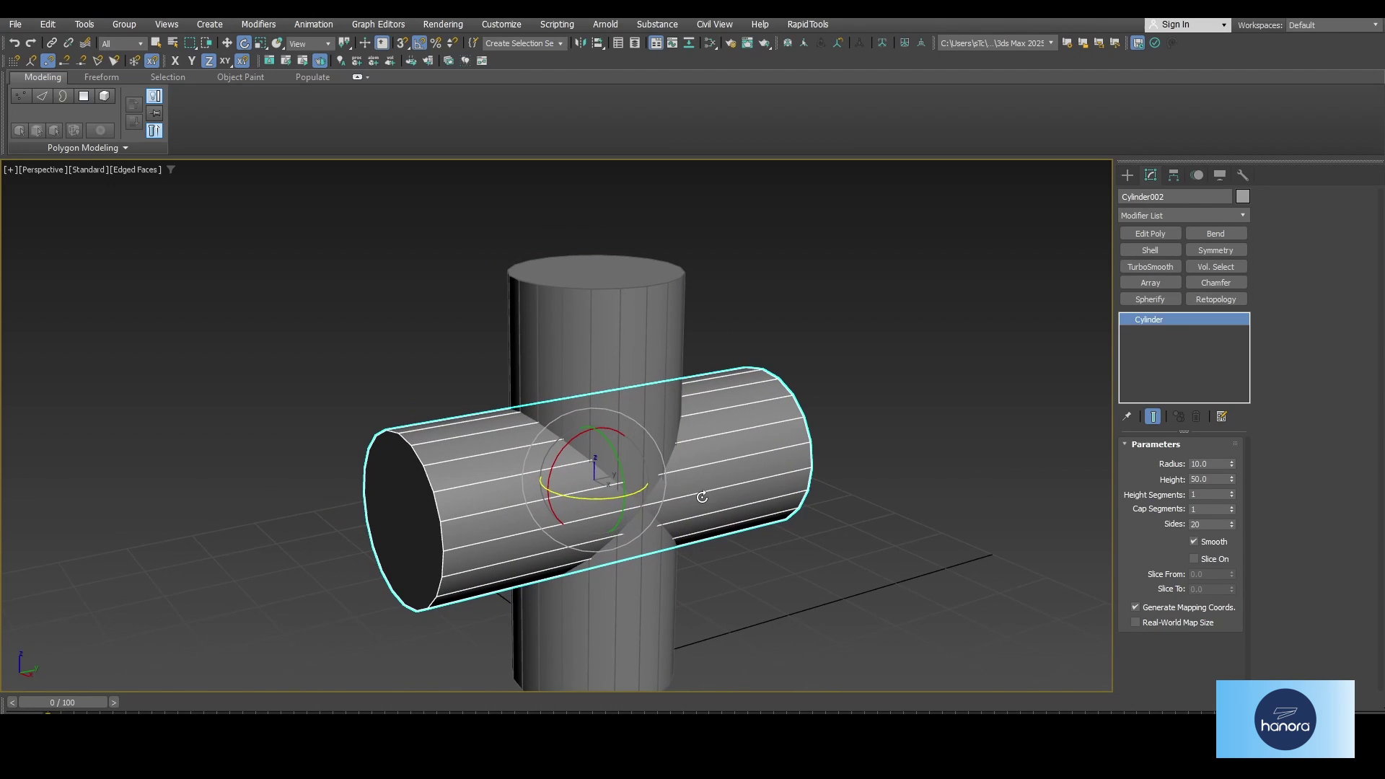
{"action": "scroll", "coordinate": [724, 488], "scroll_direction": "up", "scroll_amount": 4}
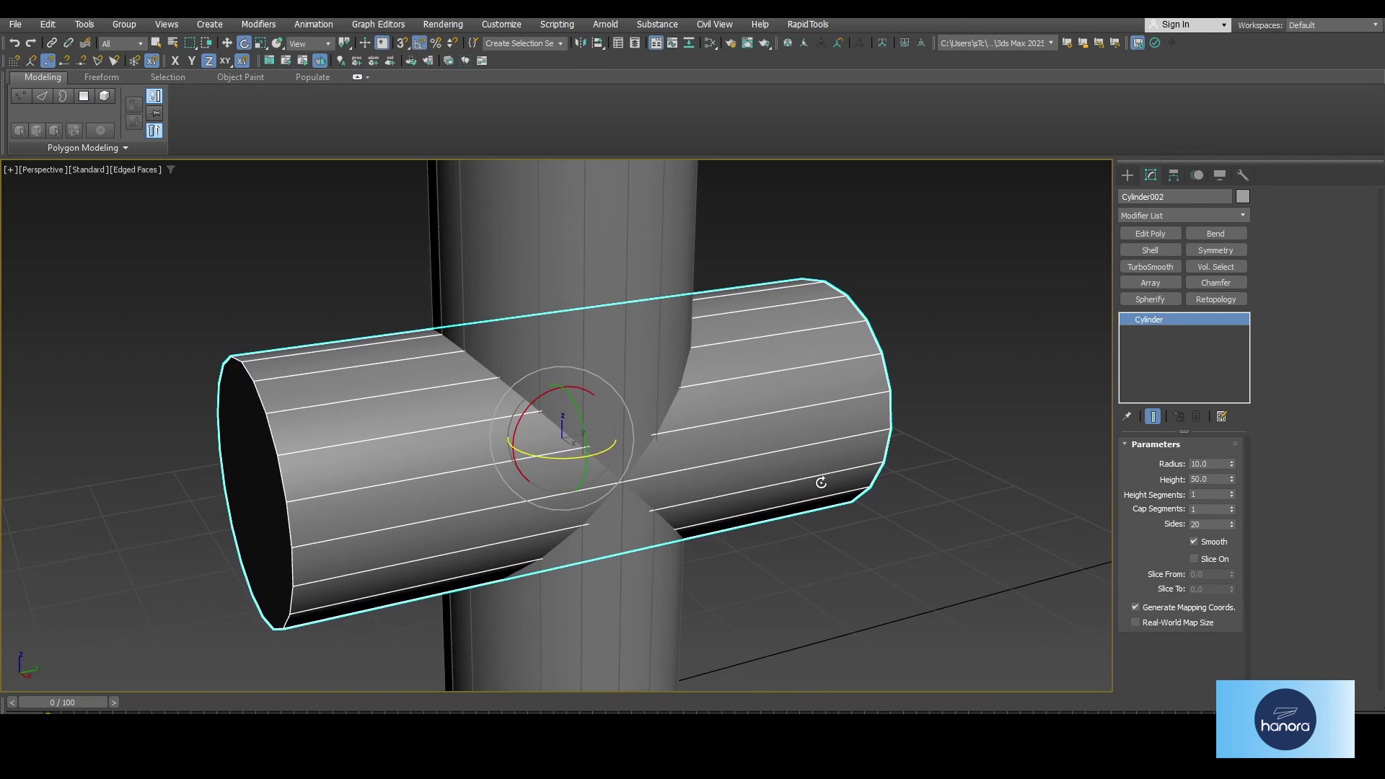
{"action": "middle_click_drag", "start_coordinate": [723, 486], "coordinate": [751, 494], "text": "alt"}
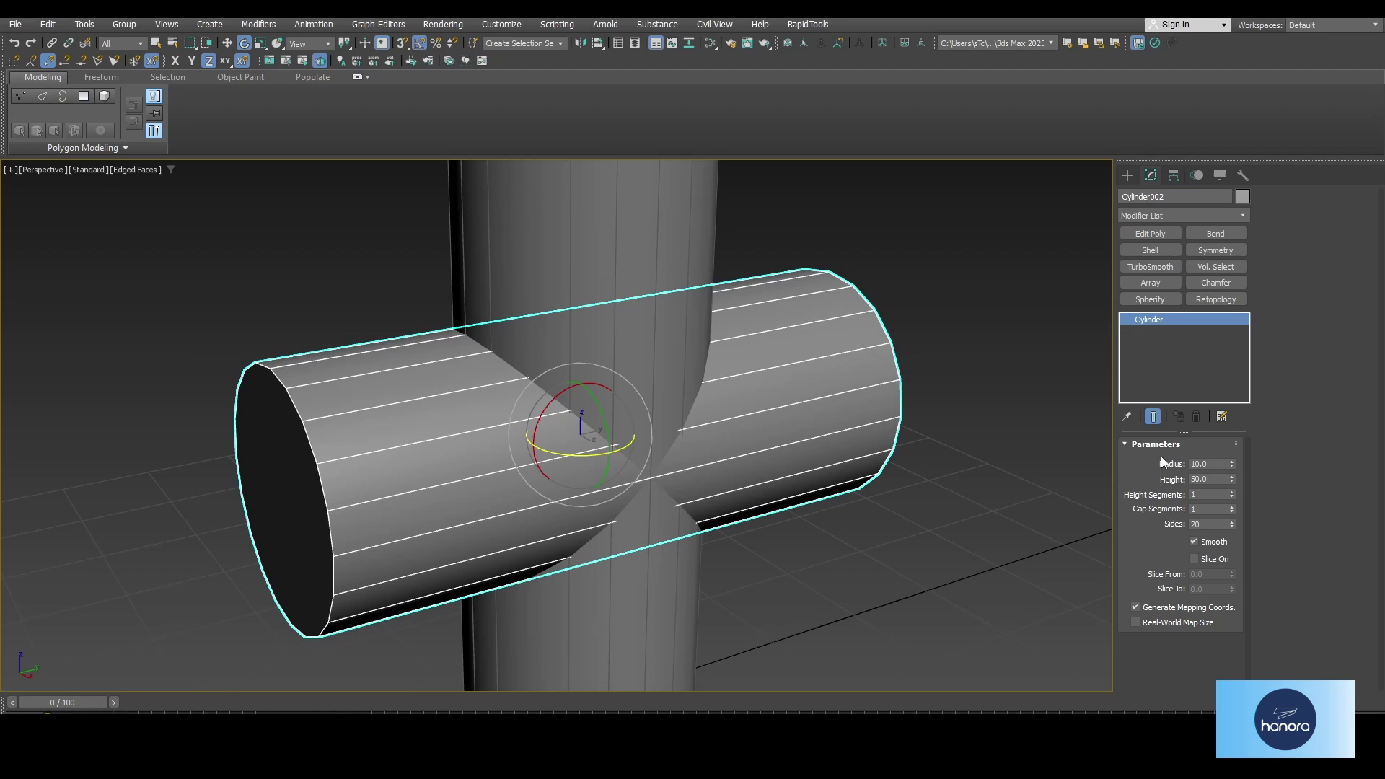
{"action": "type", "text": "20"}
{"action": "key", "text": "Return"}
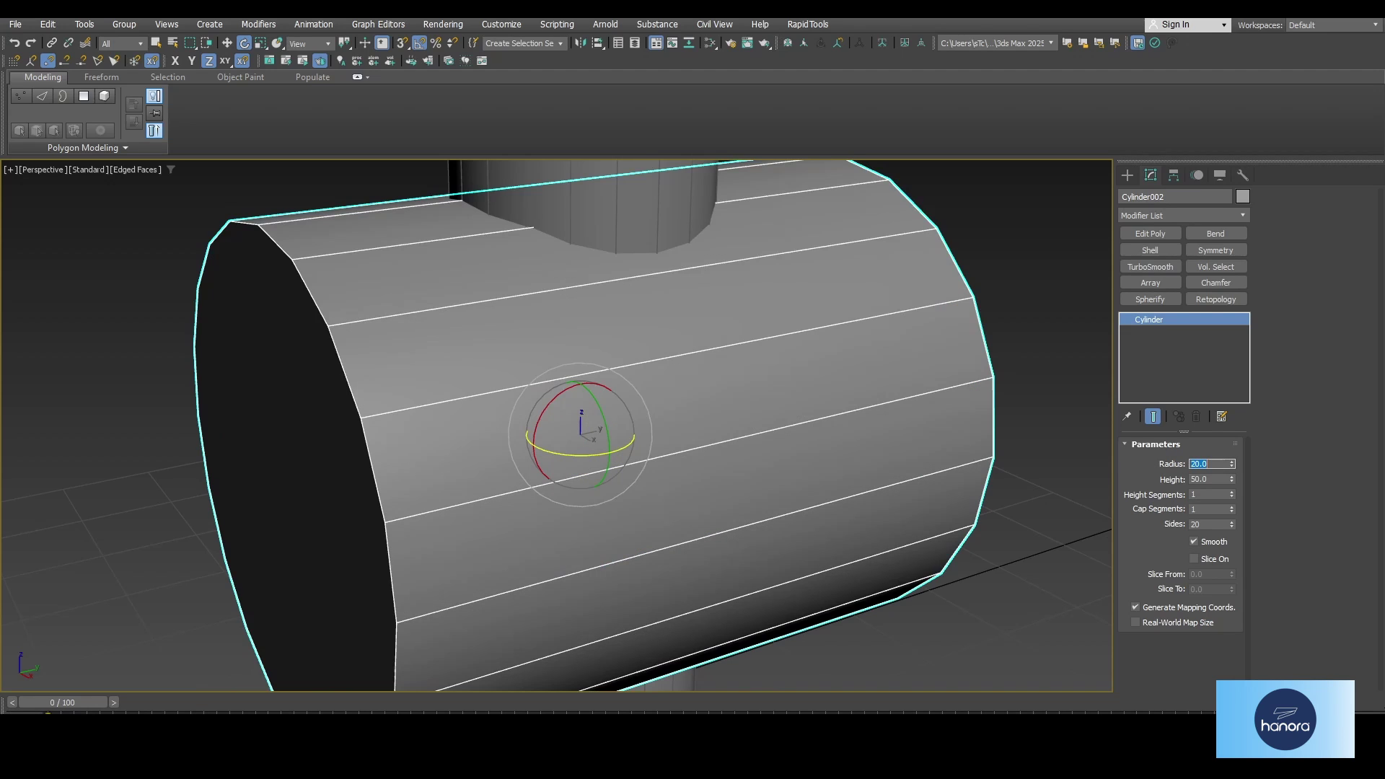
{"action": "scroll", "coordinate": [791, 485], "scroll_direction": "down", "scroll_amount": 3}
{"action": "double_click", "coordinate": [1202, 524]}
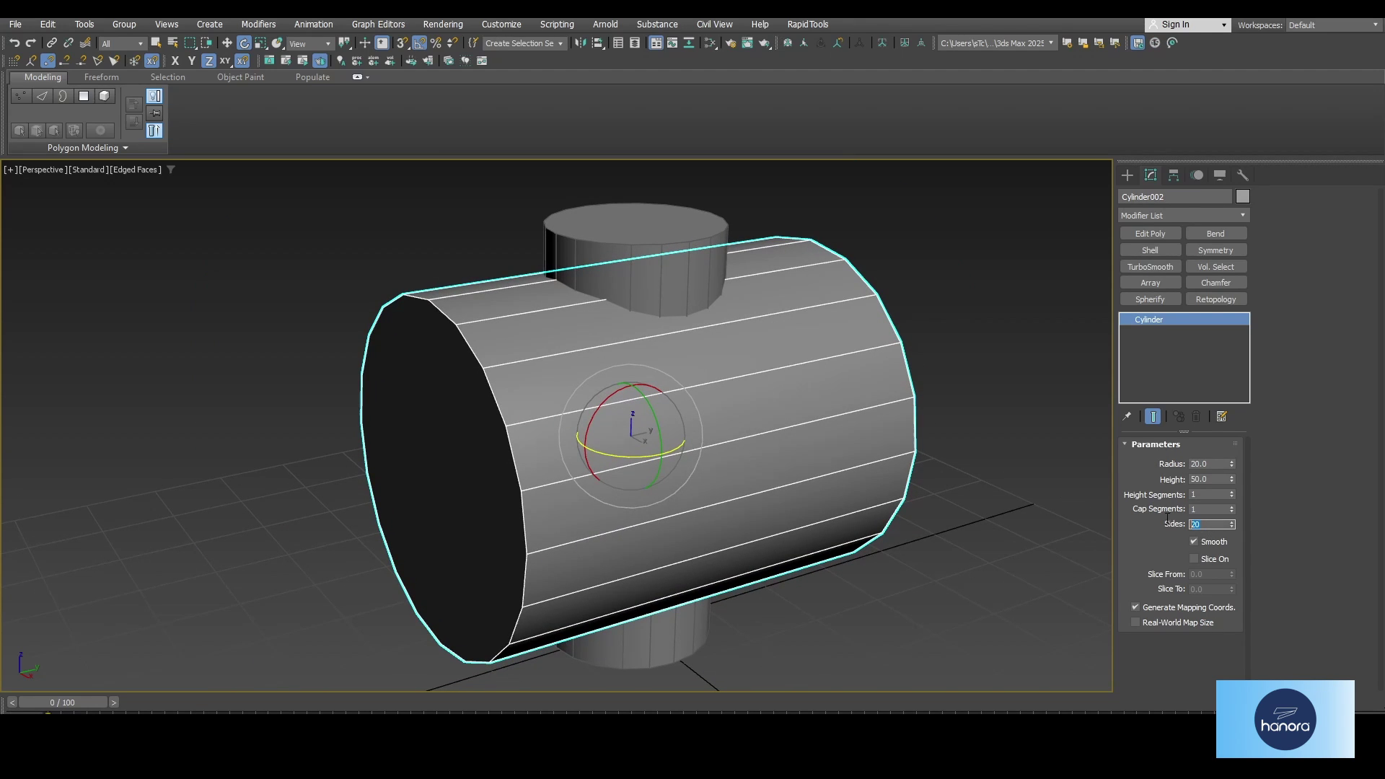
{"action": "type", "text": "18"}
{"action": "key", "text": "Return"}
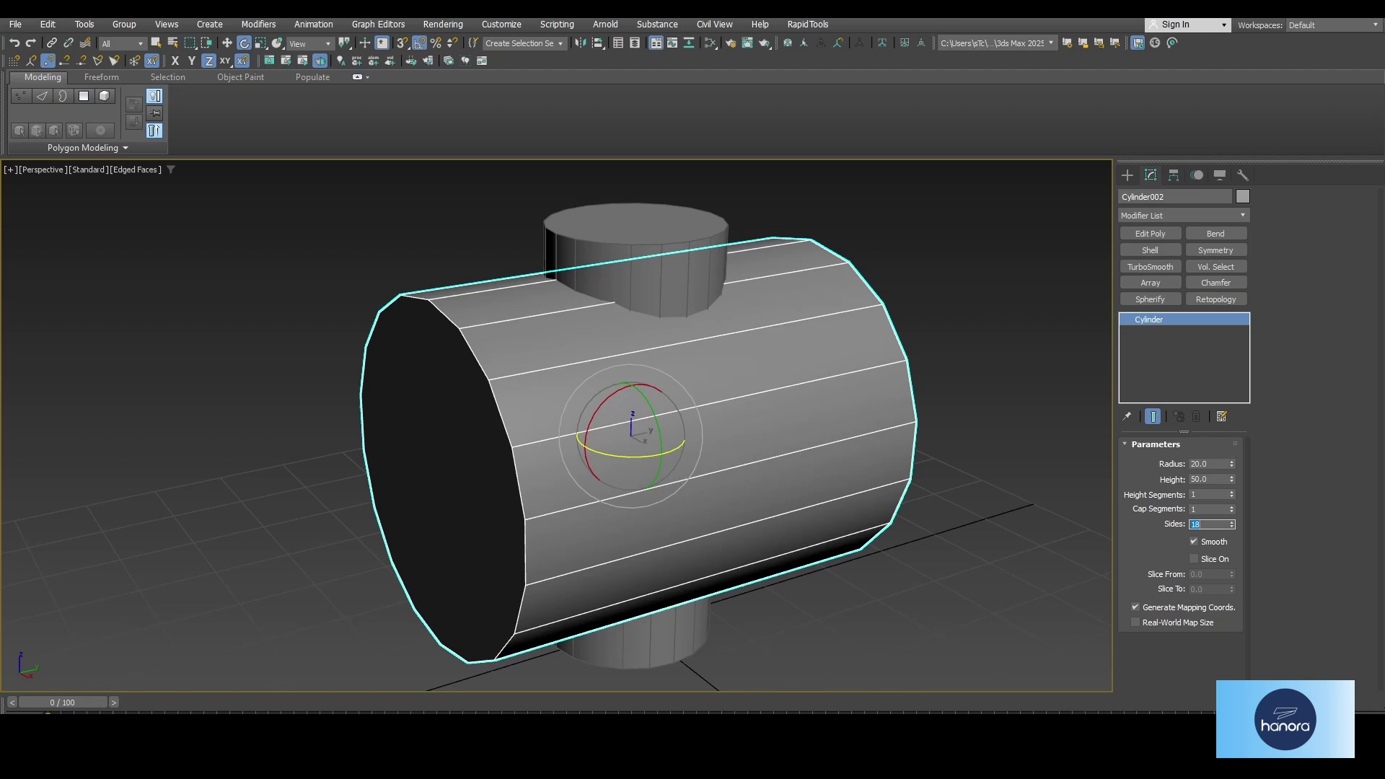
- Set the horizontal cylinder's radius to 18
{"action": "middle_click_drag", "start_coordinate": [765, 497], "coordinate": [812, 435], "text": "alt"}
{"action": "double_click", "coordinate": [1197, 463]}
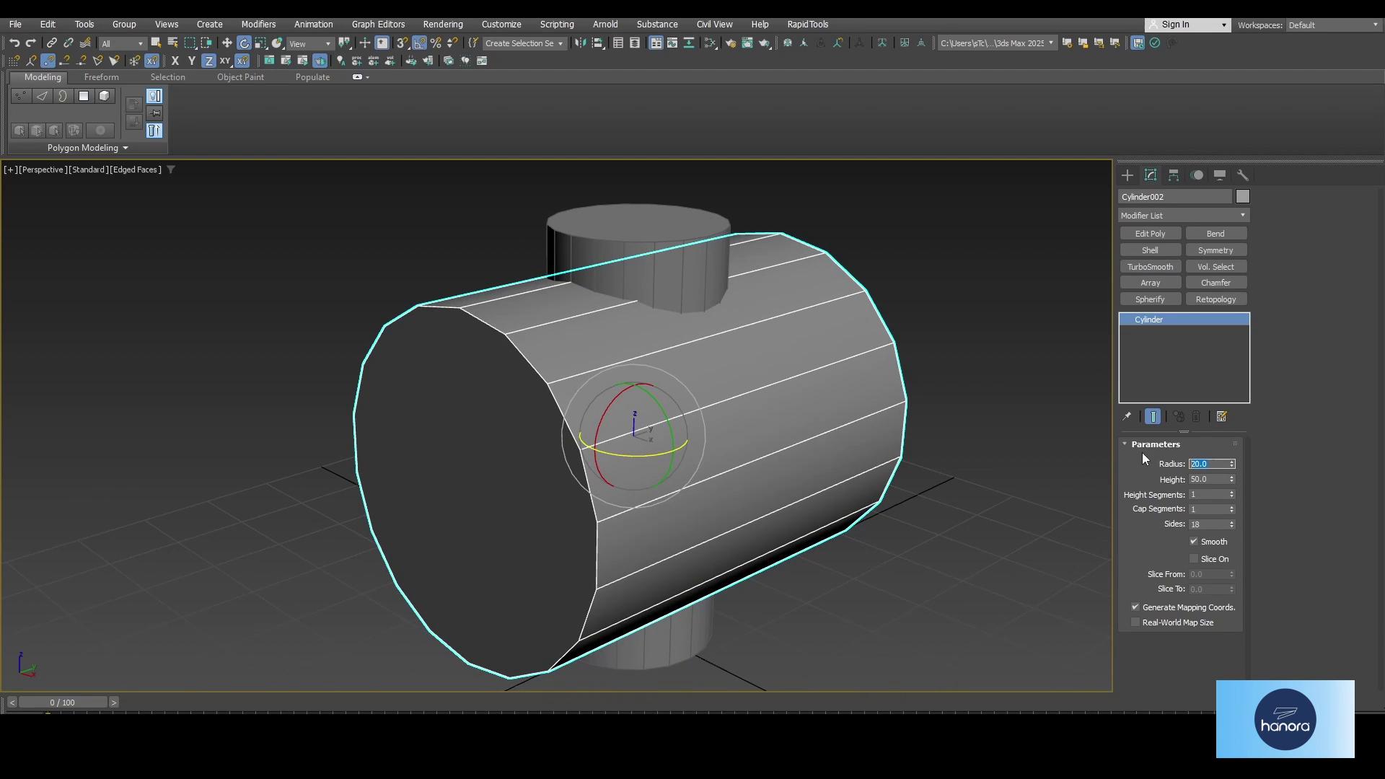
{"action": "type", "text": "18"}
{"action": "key", "text": "Return"}
- Move the horizontal cylinder along the X axis until it only partly overlaps the side of the upright cylinder
{"action": "mouse_move", "coordinate": [850, 504]}
{"action": "middle_mouse_down", "text": "alt"}
{"action": "mouse_move", "coordinate": [915, 486]}
{"action": "mouse_move", "coordinate": [877, 509]}
{"action": "middle_mouse_up", "text": "alt"}
{"action": "key", "text": "w"}
{"action": "middle_click_drag", "start_coordinate": [737, 536], "coordinate": [682, 421], "text": "alt"}
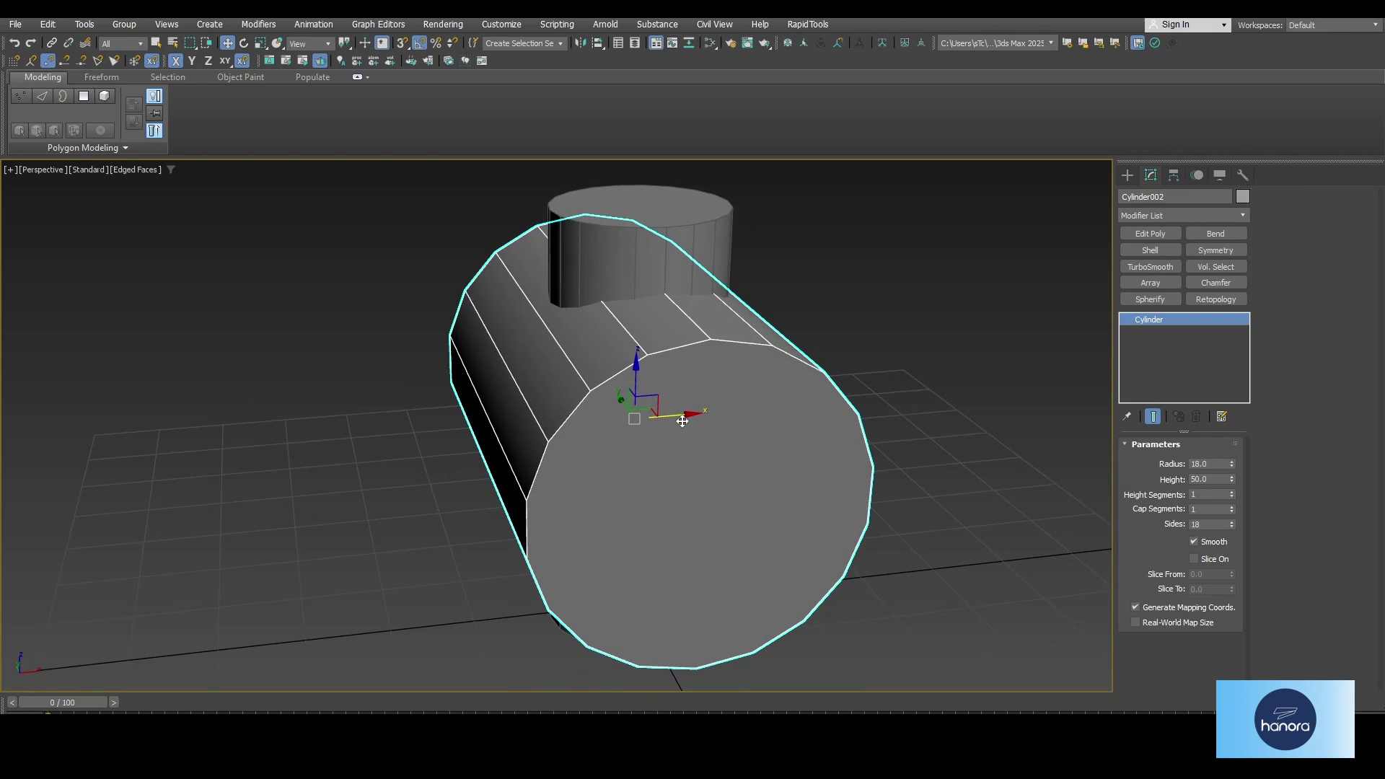
{"action": "left_click_drag", "start_coordinate": [673, 412], "coordinate": [822, 399]}
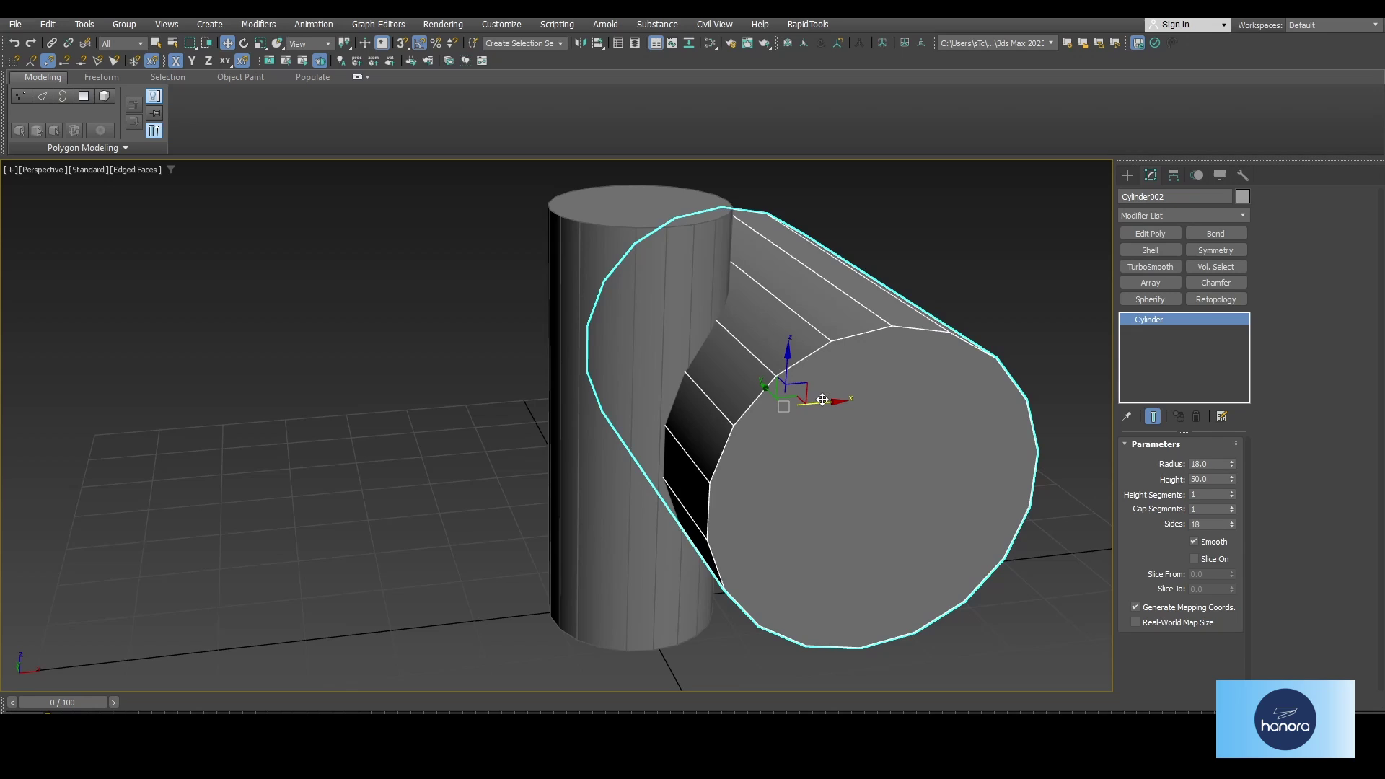
{"action": "scroll", "coordinate": [822, 399], "scroll_direction": "up", "scroll_amount": 2}
{"action": "scroll", "coordinate": [807, 408], "scroll_direction": "down", "scroll_amount": 1}
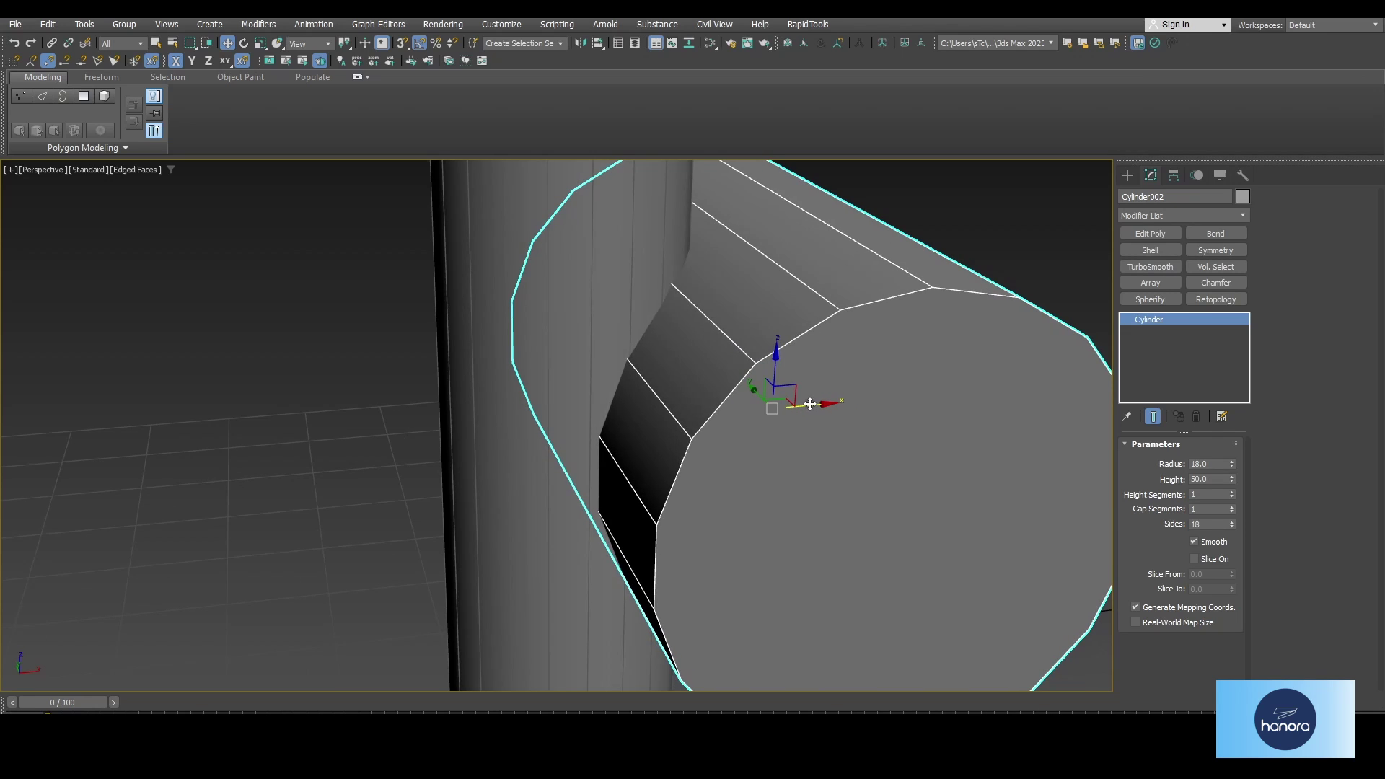
{"action": "scroll", "coordinate": [806, 405], "scroll_direction": "down", "scroll_amount": 3}
{"action": "middle_click_drag", "start_coordinate": [705, 415], "coordinate": [741, 466], "text": "alt"}
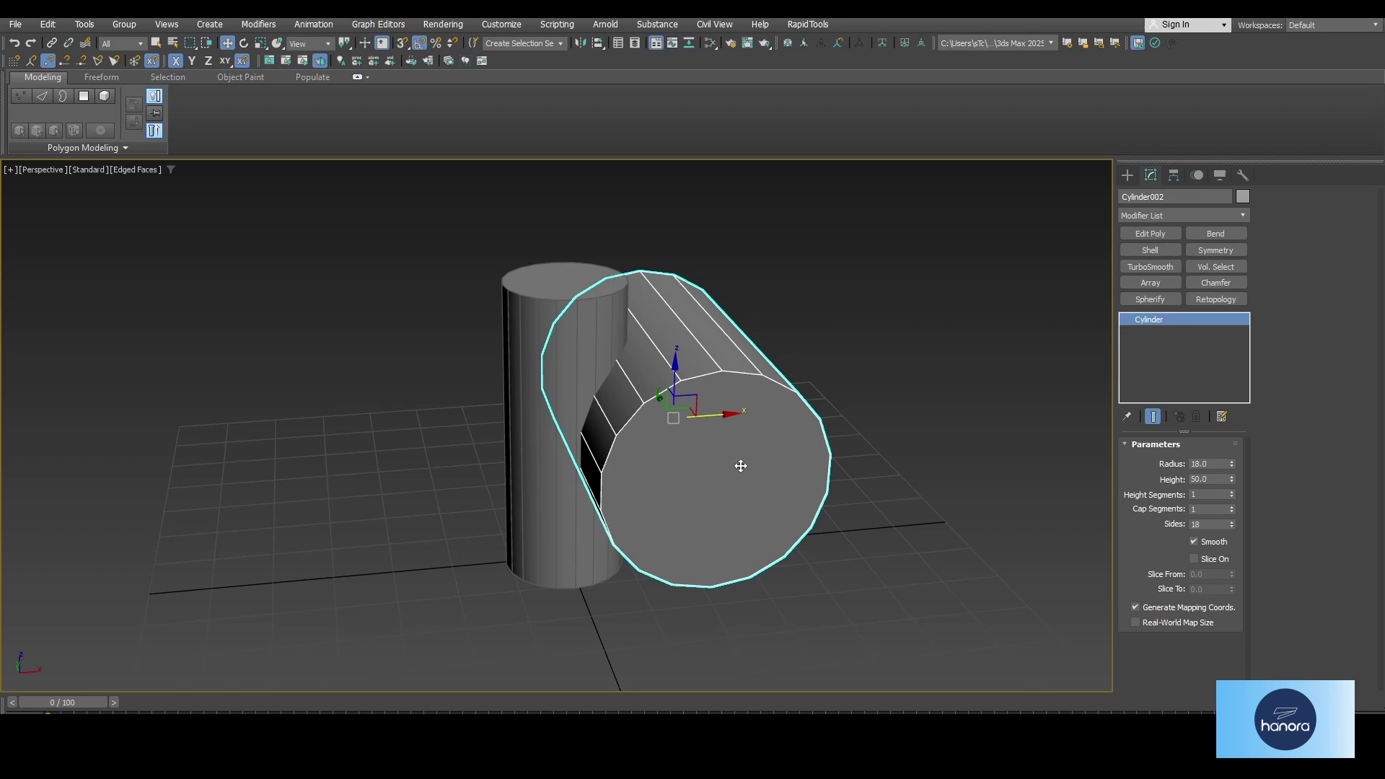
- Apply a Boolean to the upright cylinder and subtract the horizontal cylinder from it
{"action": "left_click", "coordinate": [546, 489]}
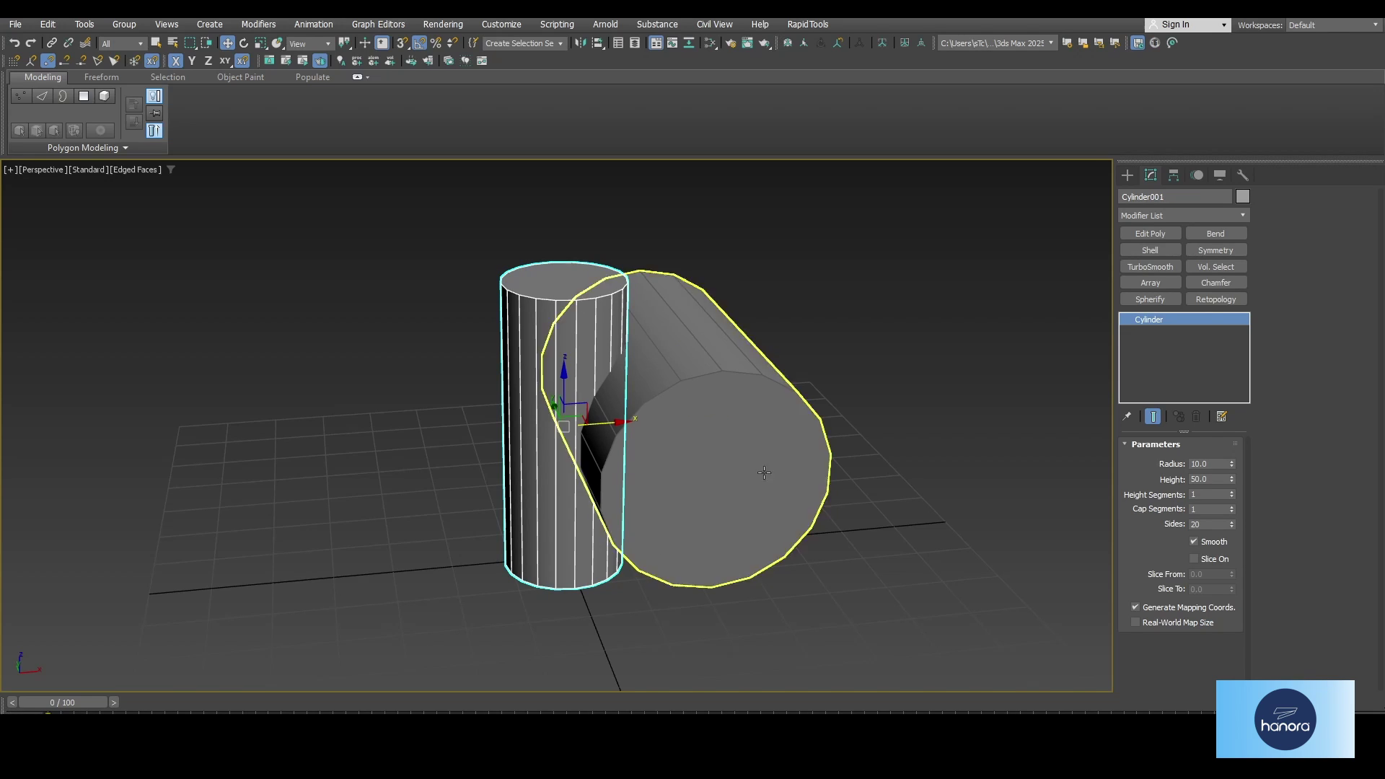
{"action": "left_click", "coordinate": [1167, 216]}
{"action": "type", "text": "b"}
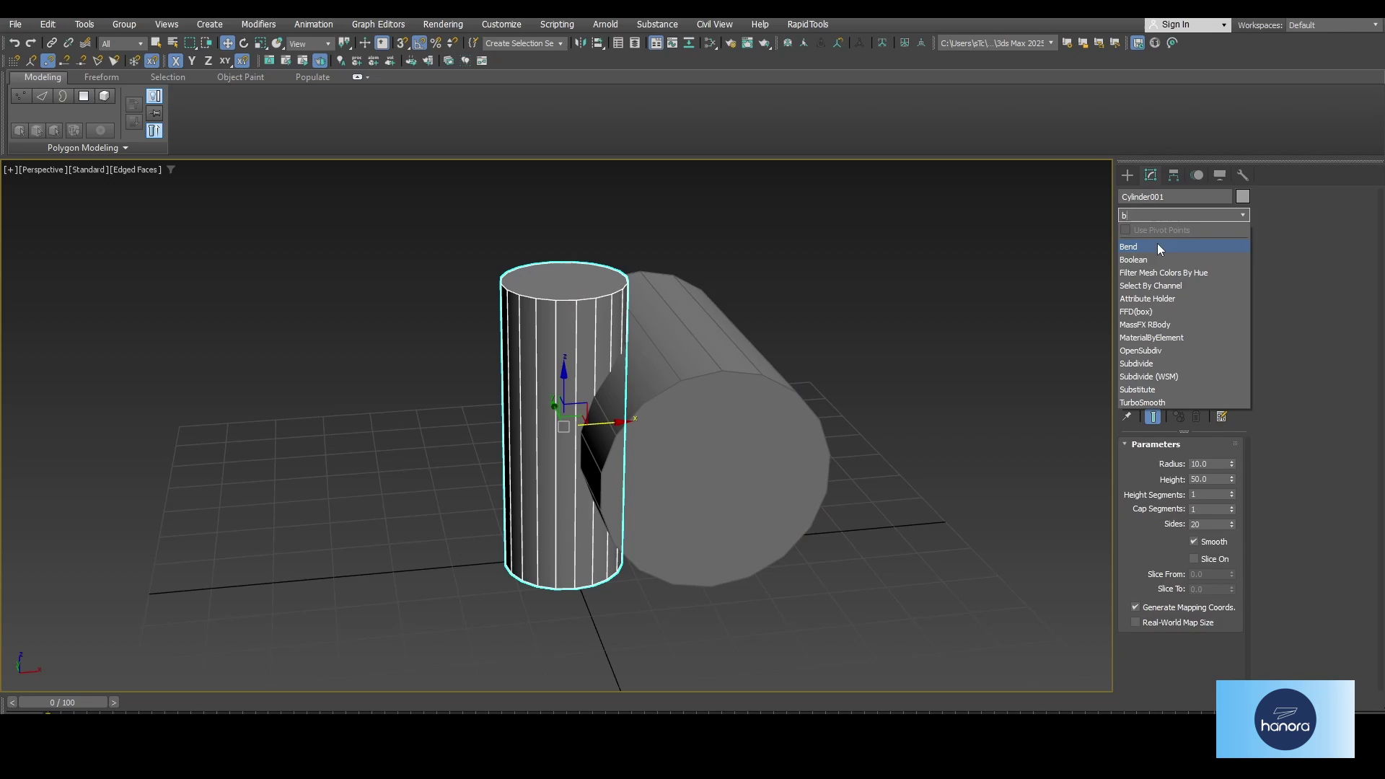
{"action": "left_click", "coordinate": [1145, 260]}
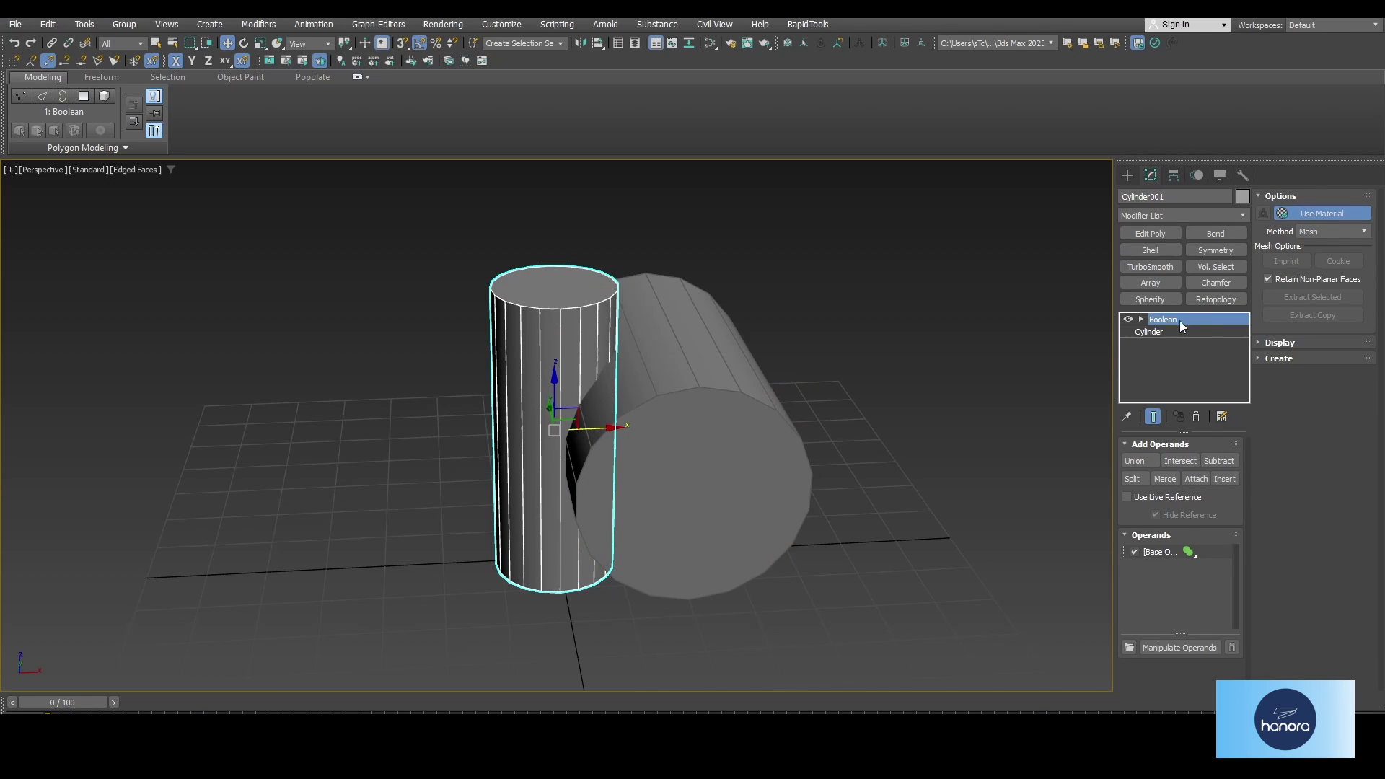
{"action": "left_click", "coordinate": [1127, 175]}
{"action": "left_click", "coordinate": [1171, 214]}
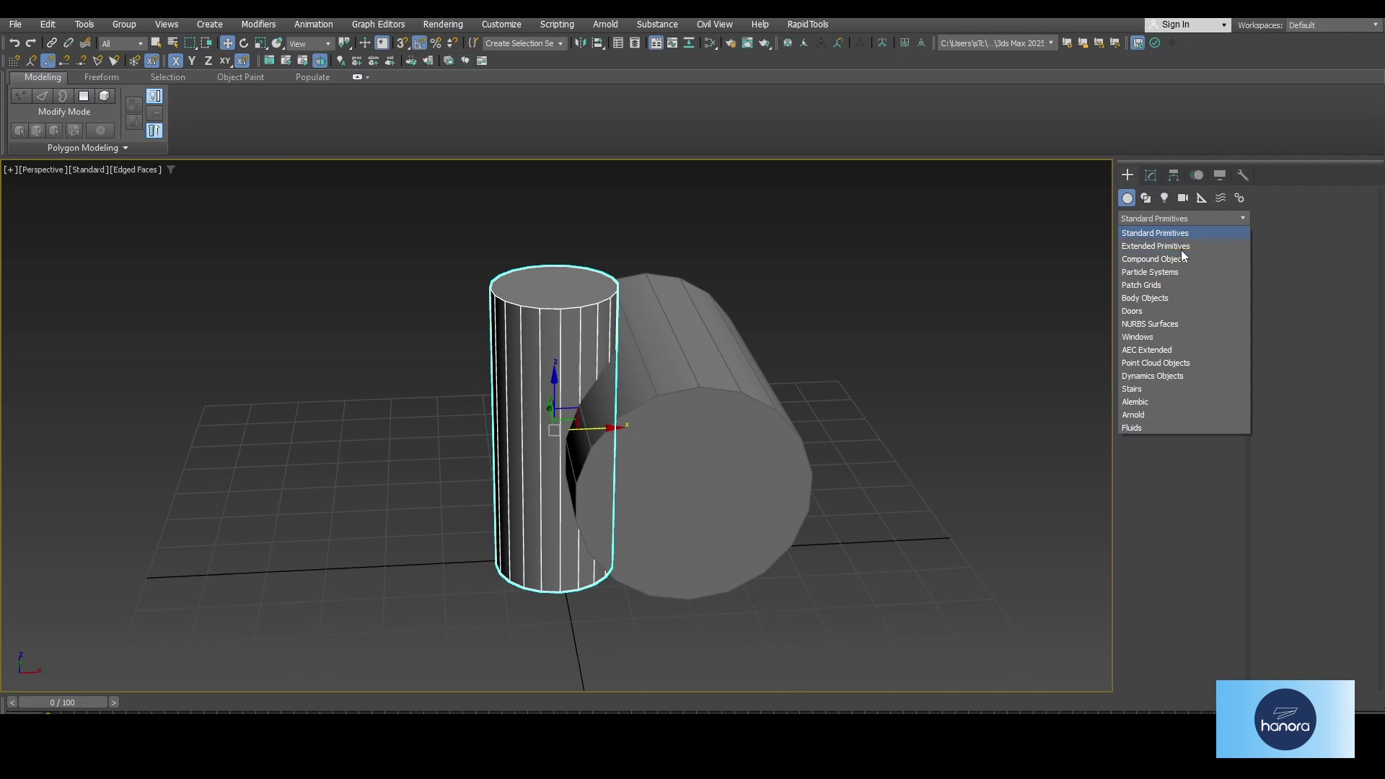
{"action": "left_click", "coordinate": [1157, 258]}
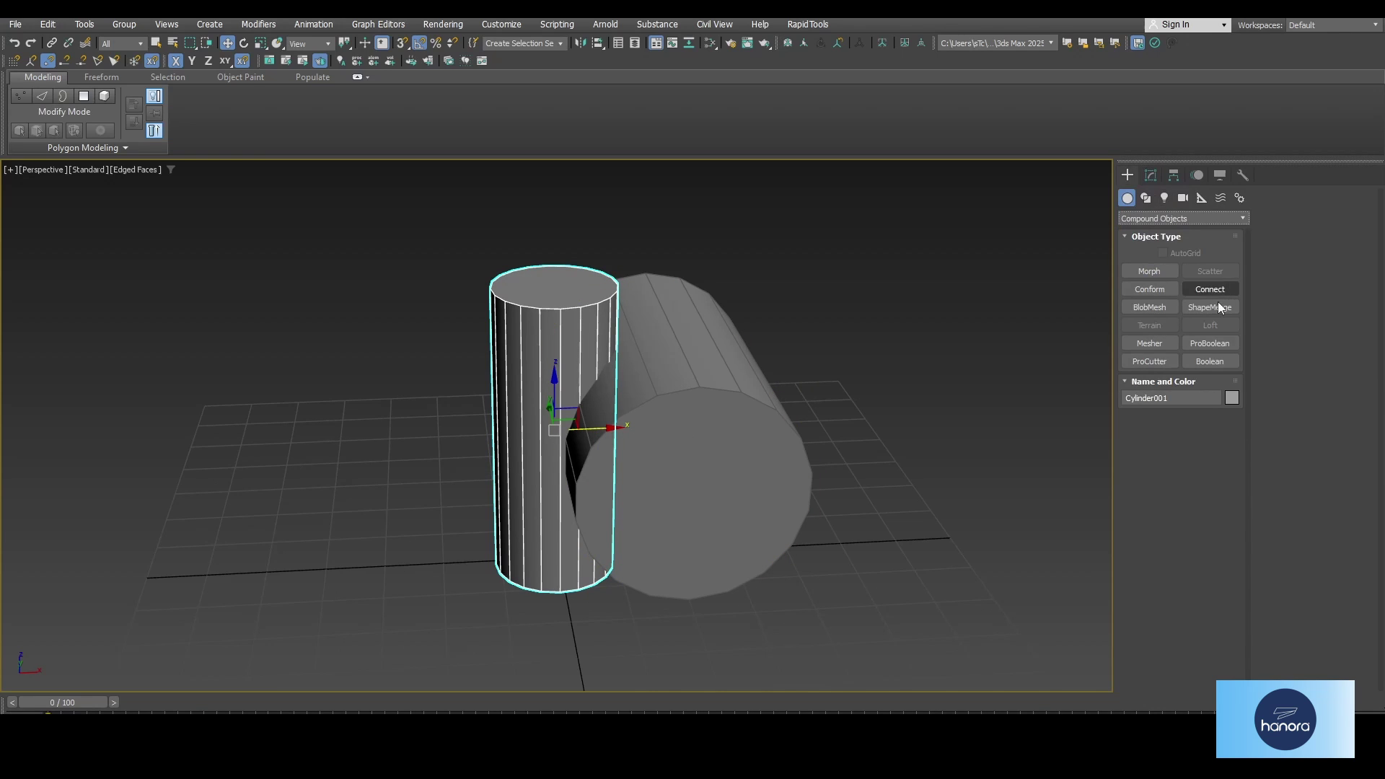
{"action": "left_click", "coordinate": [1210, 361]}
{"action": "left_click", "coordinate": [1221, 463]}
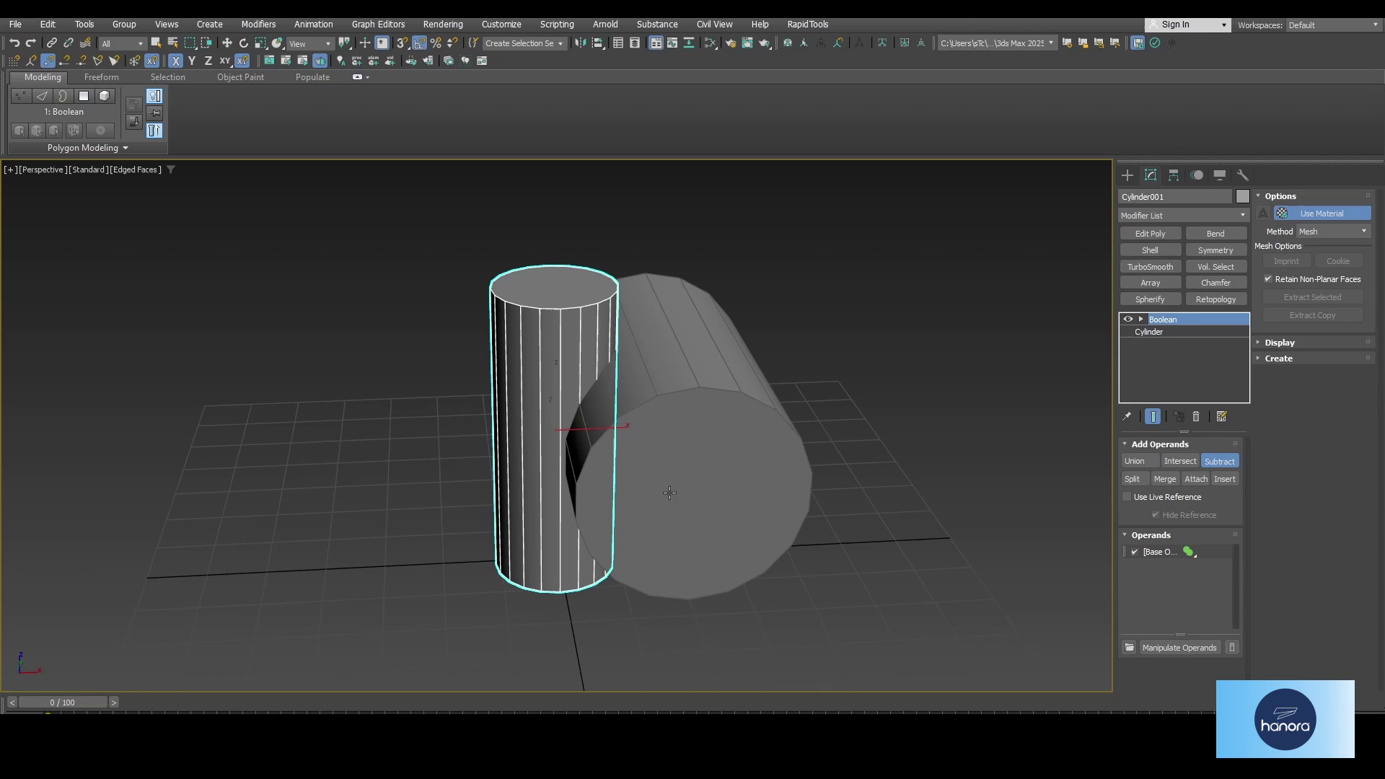
{"action": "left_click", "coordinate": [700, 439]}
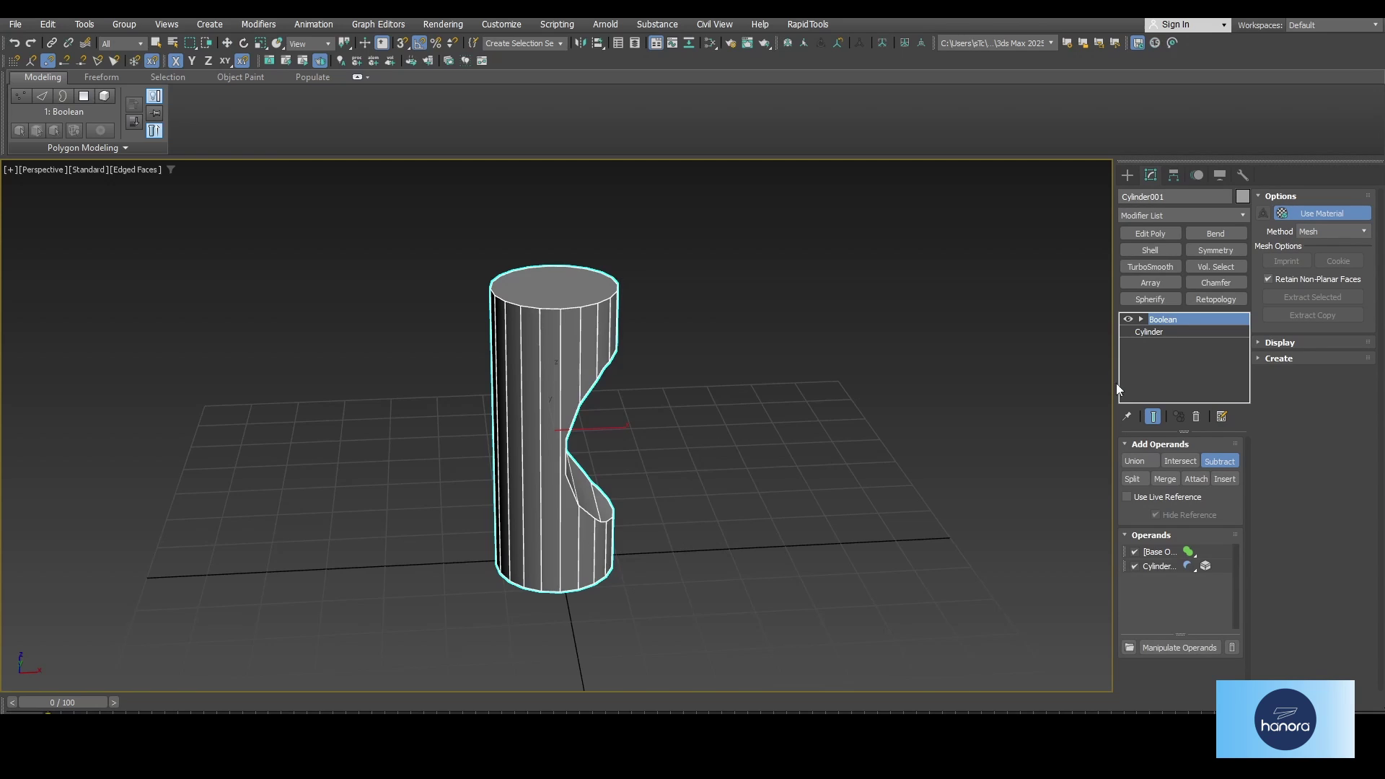
- Add Edit Poly and Symmetry modifiers above the Boolean and make the Edit Poly level active
{"action": "left_click", "coordinate": [1148, 232]}
{"action": "key", "text": "1"}
{"action": "middle_click_drag", "start_coordinate": [812, 344], "coordinate": [575, 371], "text": "alt"}
{"action": "scroll", "coordinate": [546, 335], "scroll_direction": "up", "scroll_amount": 4}
{"action": "left_click", "coordinate": [500, 363]}
{"action": "key", "text": "1"}
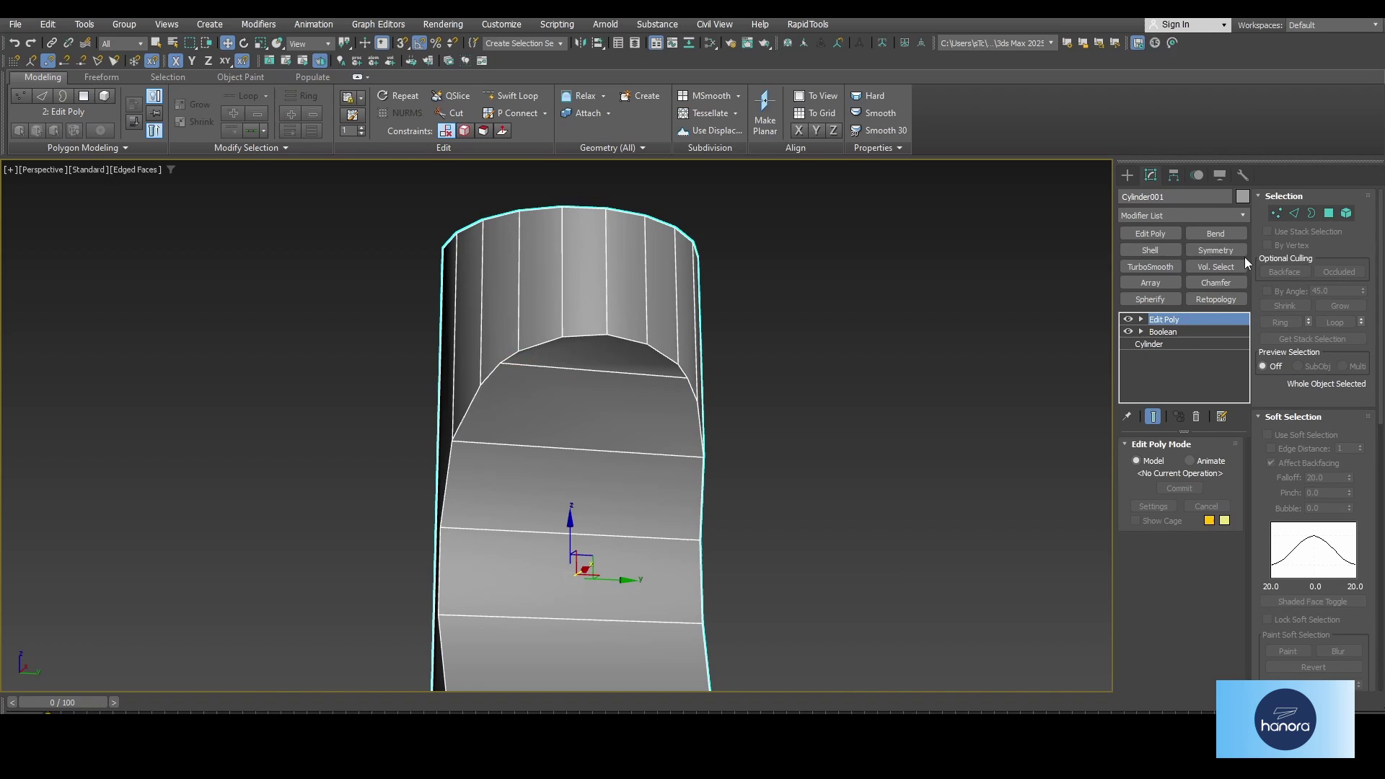
{"action": "left_click", "coordinate": [1226, 252]}
{"action": "left_click", "coordinate": [1174, 333]}
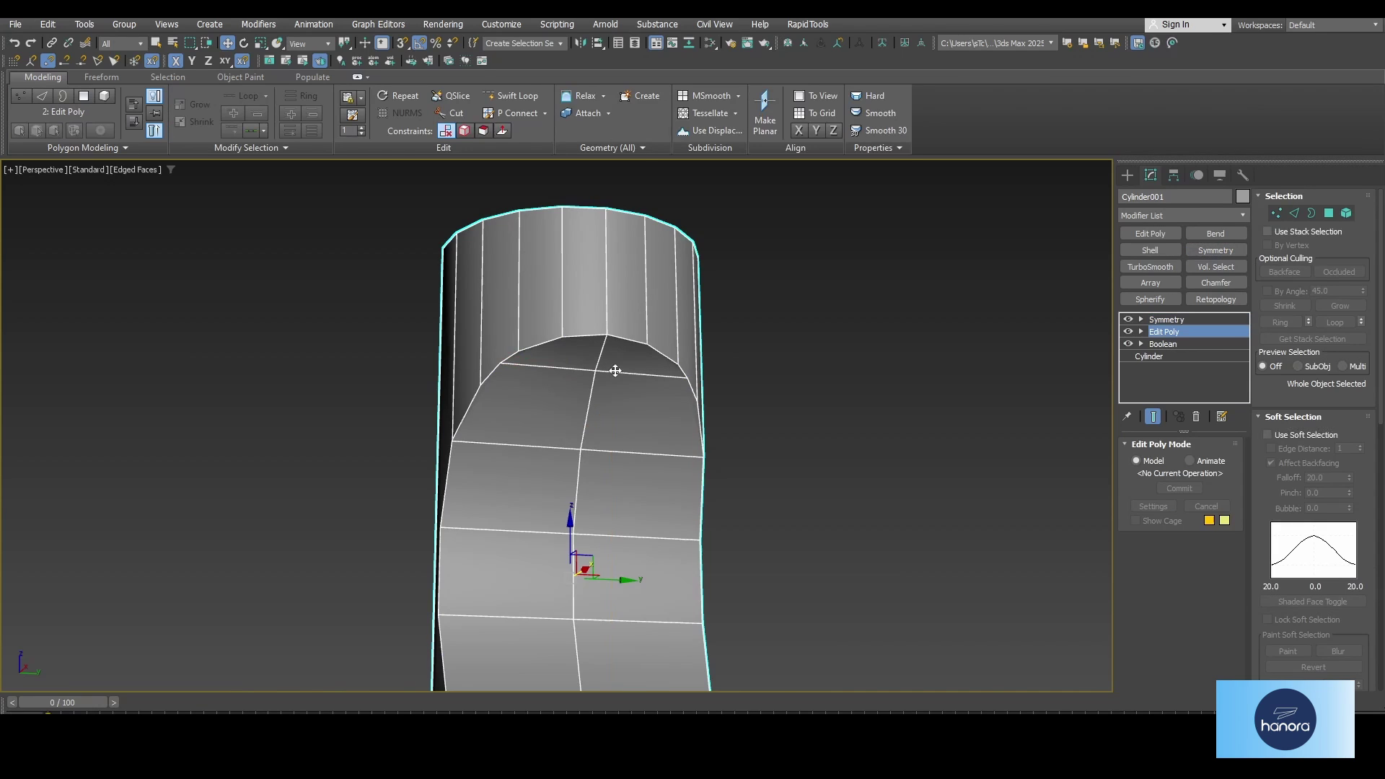
- Target weld the stray vertices on the cutout's edge onto the neighbouring corner vertices
{"action": "key", "text": "1"}
{"action": "middle_click_drag", "start_coordinate": [615, 371], "coordinate": [545, 282], "text": "alt"}
{"action": "scroll", "coordinate": [577, 361], "scroll_direction": "up", "scroll_amount": 2}
{"action": "key", "text": "ctrl+w"}
{"action": "left_click", "coordinate": [461, 340]}
{"action": "left_click", "coordinate": [488, 321]}
{"action": "scroll", "coordinate": [475, 353], "scroll_direction": "up", "scroll_amount": 3}
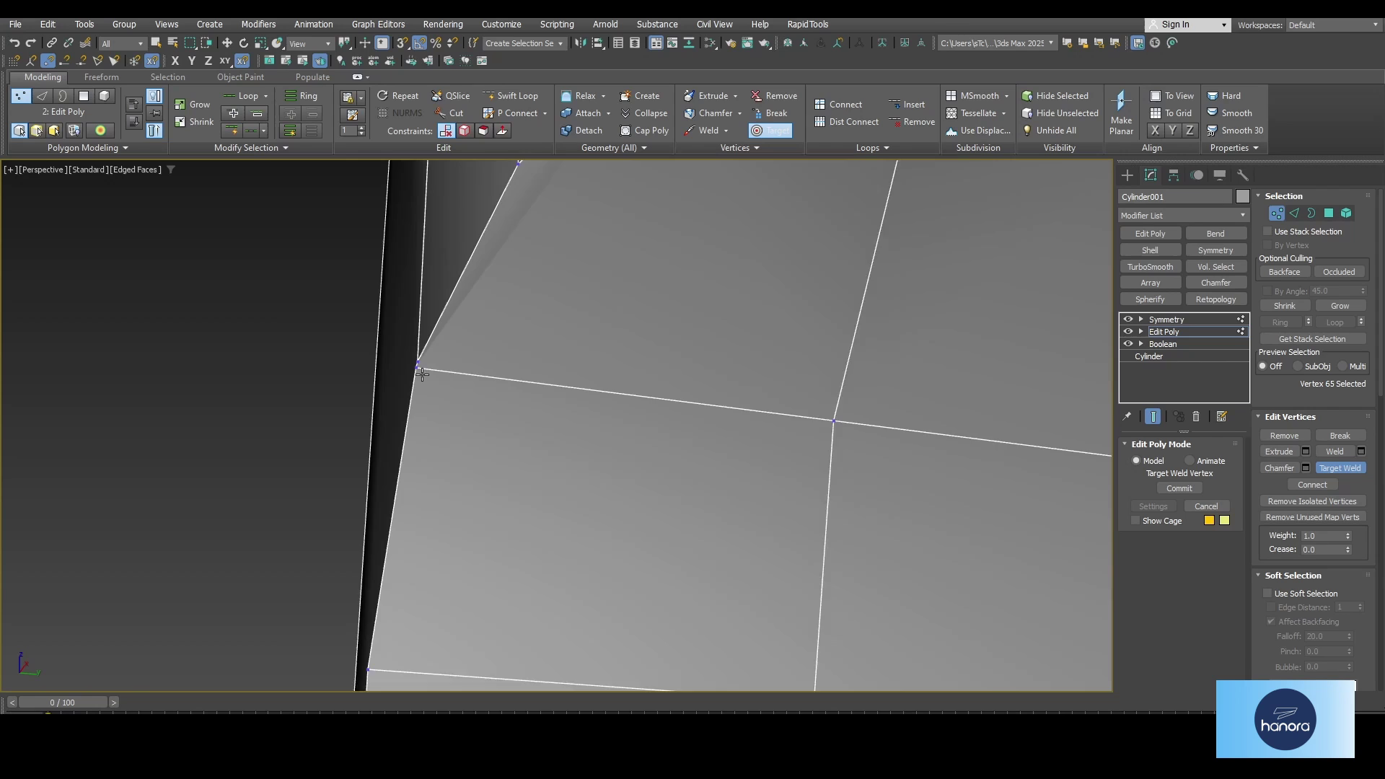
{"action": "scroll", "coordinate": [476, 375], "scroll_direction": "down", "scroll_amount": 5}
{"action": "middle_click_drag", "start_coordinate": [476, 375], "coordinate": [523, 433], "text": "alt"}
{"action": "middle_click_drag", "start_coordinate": [523, 433], "coordinate": [526, 418]}
{"action": "scroll", "coordinate": [433, 490], "scroll_direction": "up", "scroll_amount": 5}
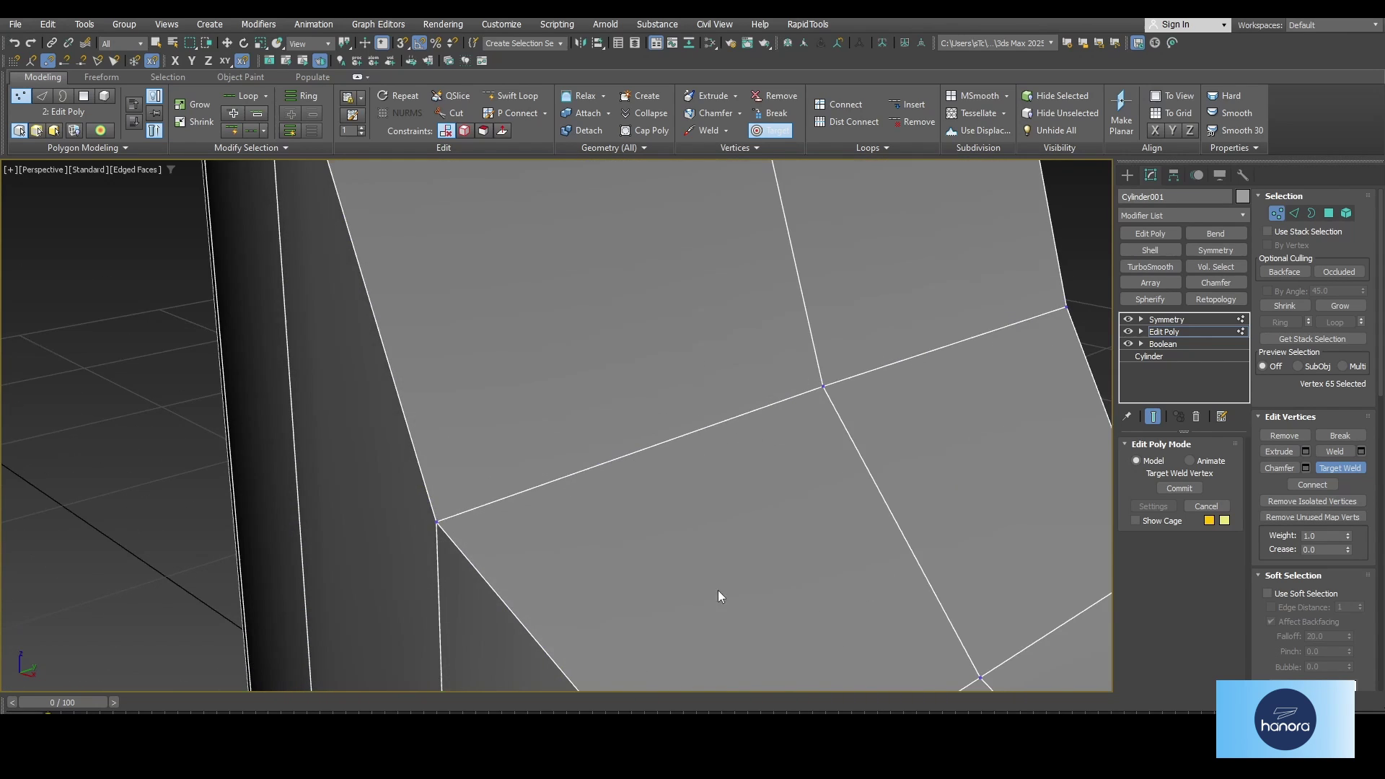
{"action": "scroll", "coordinate": [719, 596], "scroll_direction": "down", "scroll_amount": 2}
{"action": "right_click", "coordinate": [622, 545]}
{"action": "scroll", "coordinate": [629, 569], "scroll_direction": "down", "scroll_amount": 4}
{"action": "middle_click_drag", "start_coordinate": [750, 500], "coordinate": [635, 491], "text": "alt"}
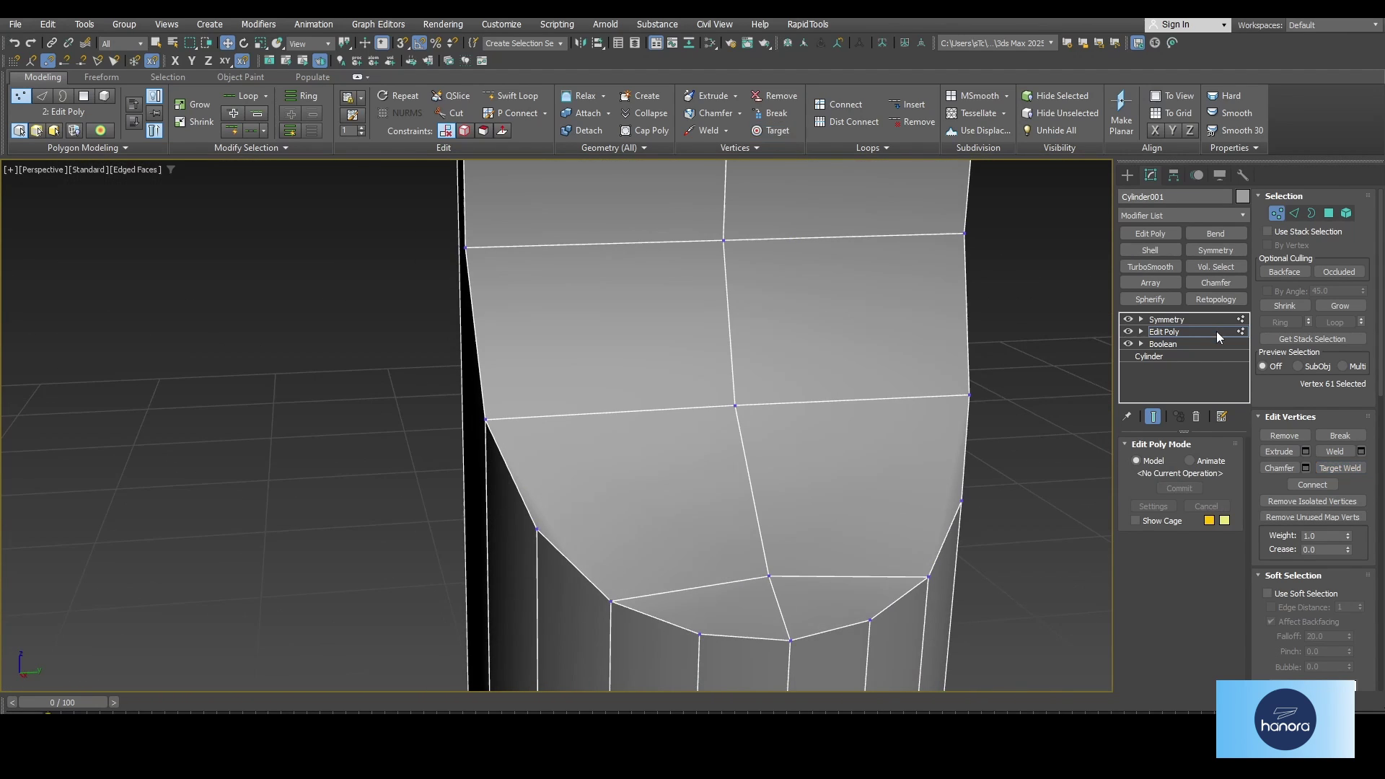
- Add another Edit Poly modifier and select the cutout's curved polygons using By Angle at 45
{"action": "left_click", "coordinate": [1216, 331]}
{"action": "left_click", "coordinate": [1162, 234]}
{"action": "left_click", "coordinate": [1327, 215]}
{"action": "left_click", "coordinate": [1267, 291]}
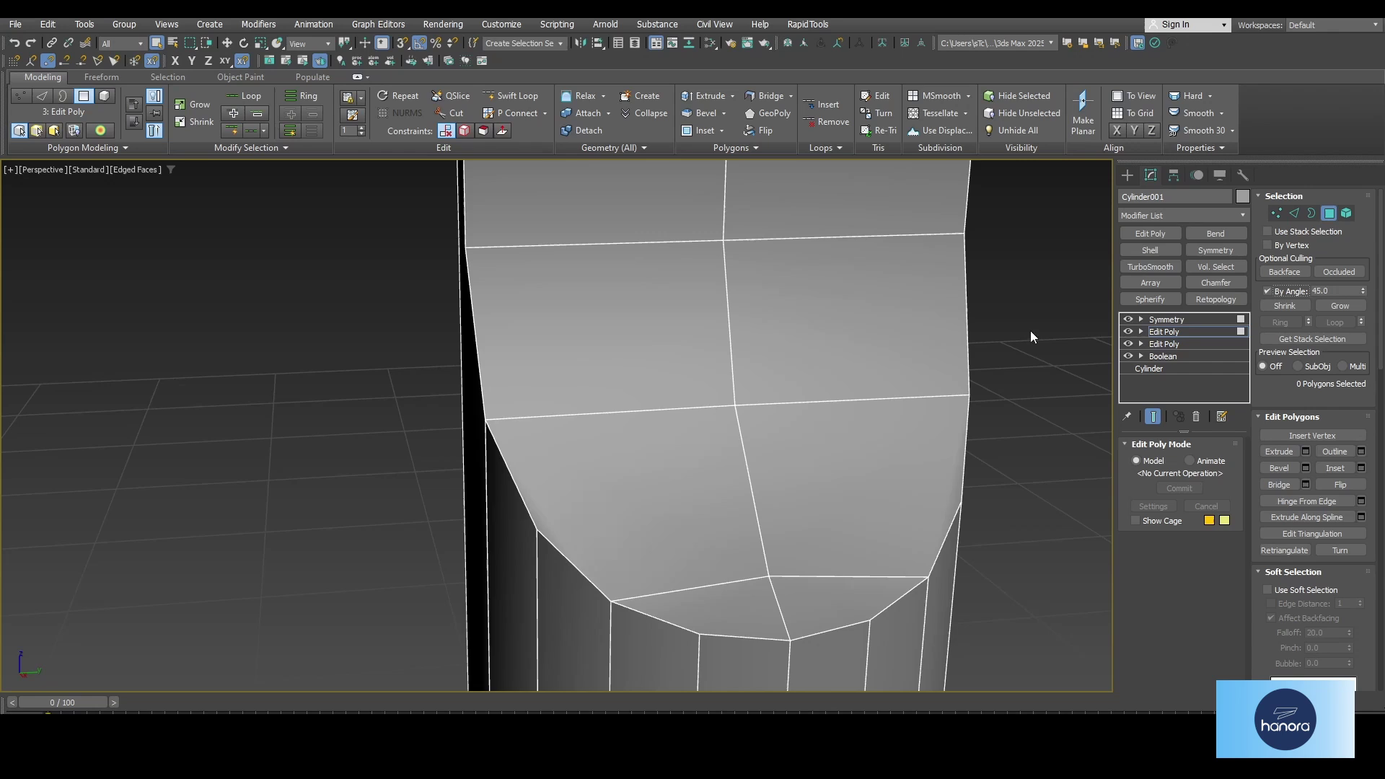
{"action": "scroll", "coordinate": [952, 387], "scroll_direction": "down", "scroll_amount": 5}
{"action": "left_click", "coordinate": [857, 331]}
{"action": "middle_click_drag", "start_coordinate": [857, 330], "coordinate": [853, 346], "text": "alt"}
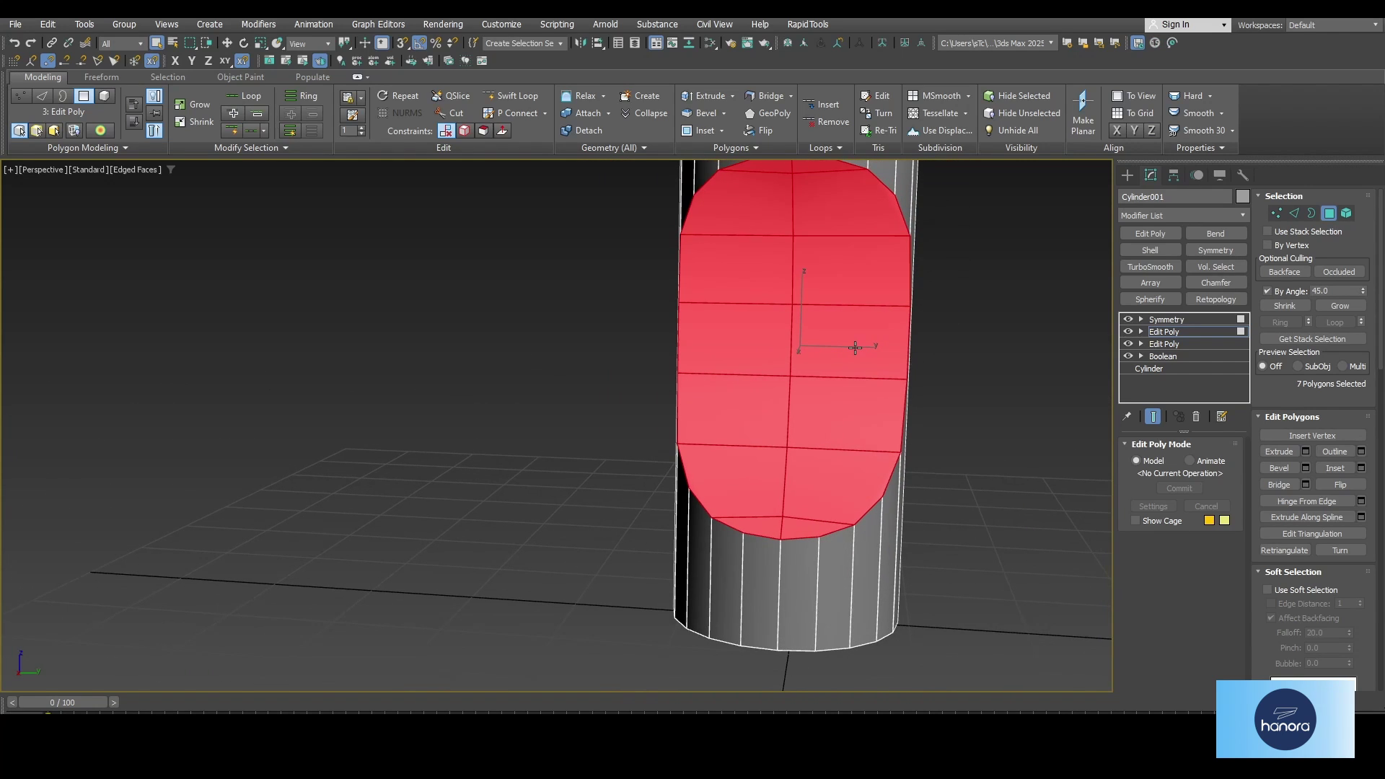
- Reselect the cutout's curved polygons as a run from the uppermost to the lowest one and delete them
{"action": "middle_click_drag", "start_coordinate": [951, 350], "coordinate": [811, 337], "text": "alt"}
{"action": "left_click", "coordinate": [811, 251]}
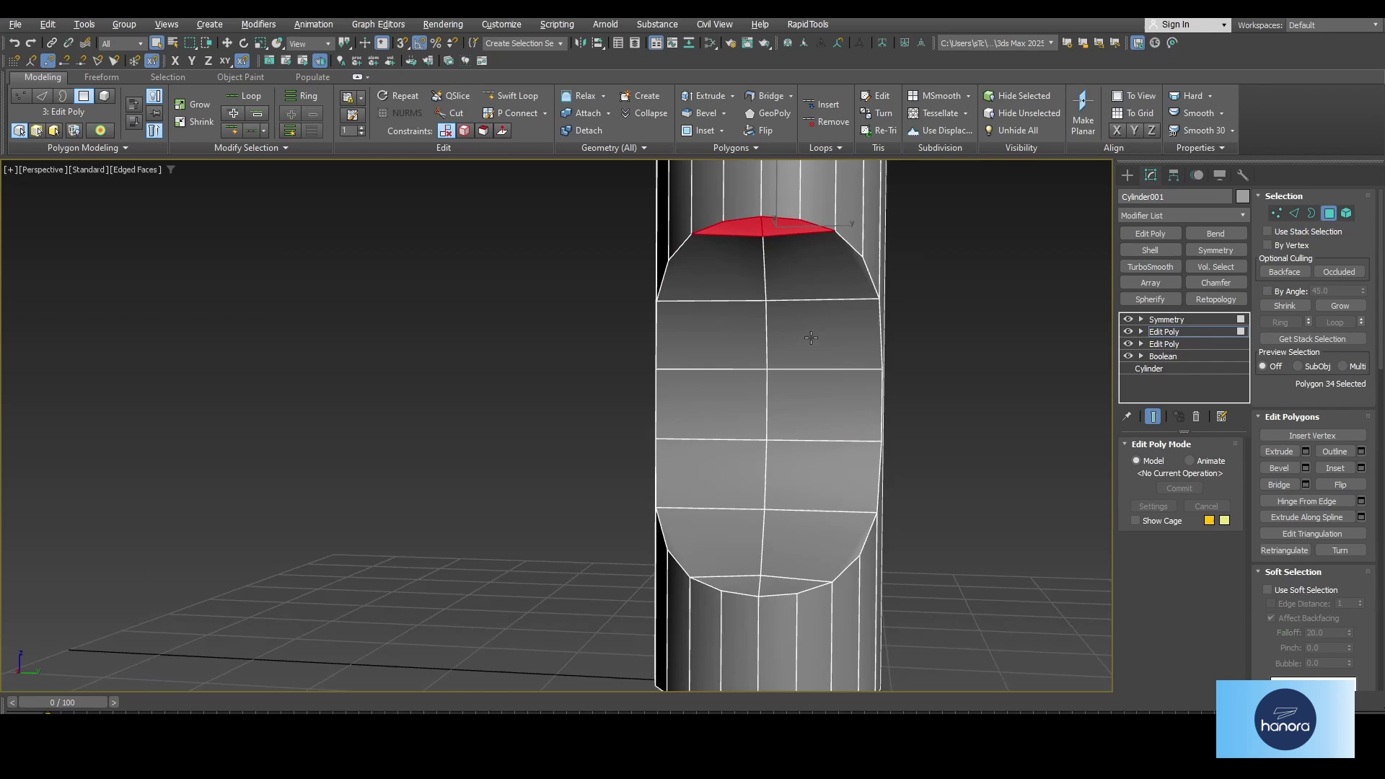
{"action": "key", "text": "shift"}
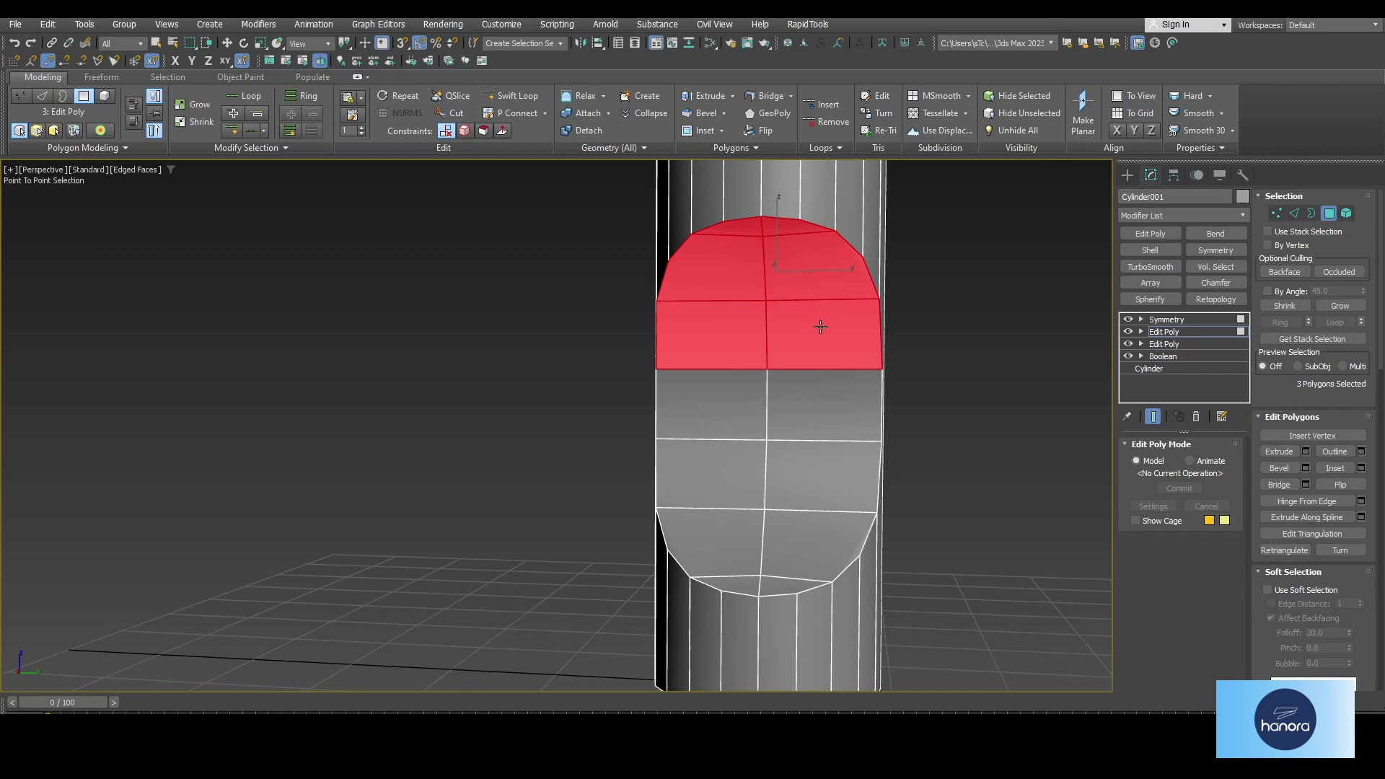
{"action": "left_click", "coordinate": [784, 583]}
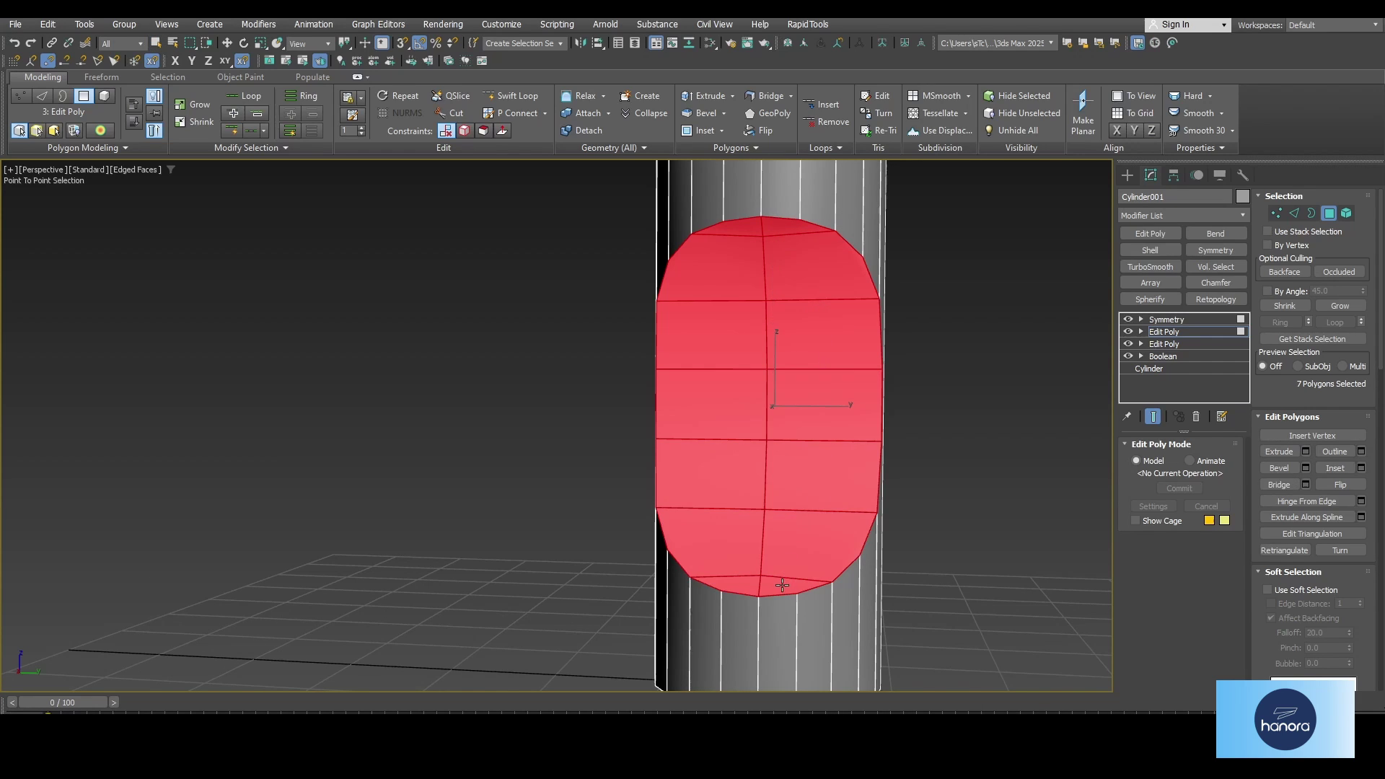
{"action": "right_click", "coordinate": [783, 586]}
{"action": "middle_click_drag", "start_coordinate": [784, 586], "coordinate": [788, 472], "text": "alt"}
{"action": "key", "text": "Delete"}
{"action": "key", "text": "4"}
- Add a new Edit Poly modifier and insert four horizontal edge loops with Swift Loop, level with the cutout's side vertices
{"action": "left_click", "coordinate": [1151, 233]}
{"action": "key", "text": "1"}
{"action": "middle_click_drag", "start_coordinate": [865, 317], "coordinate": [781, 252], "text": "alt"}
{"action": "middle_click_drag", "start_coordinate": [768, 447], "coordinate": [769, 361], "text": "alt"}
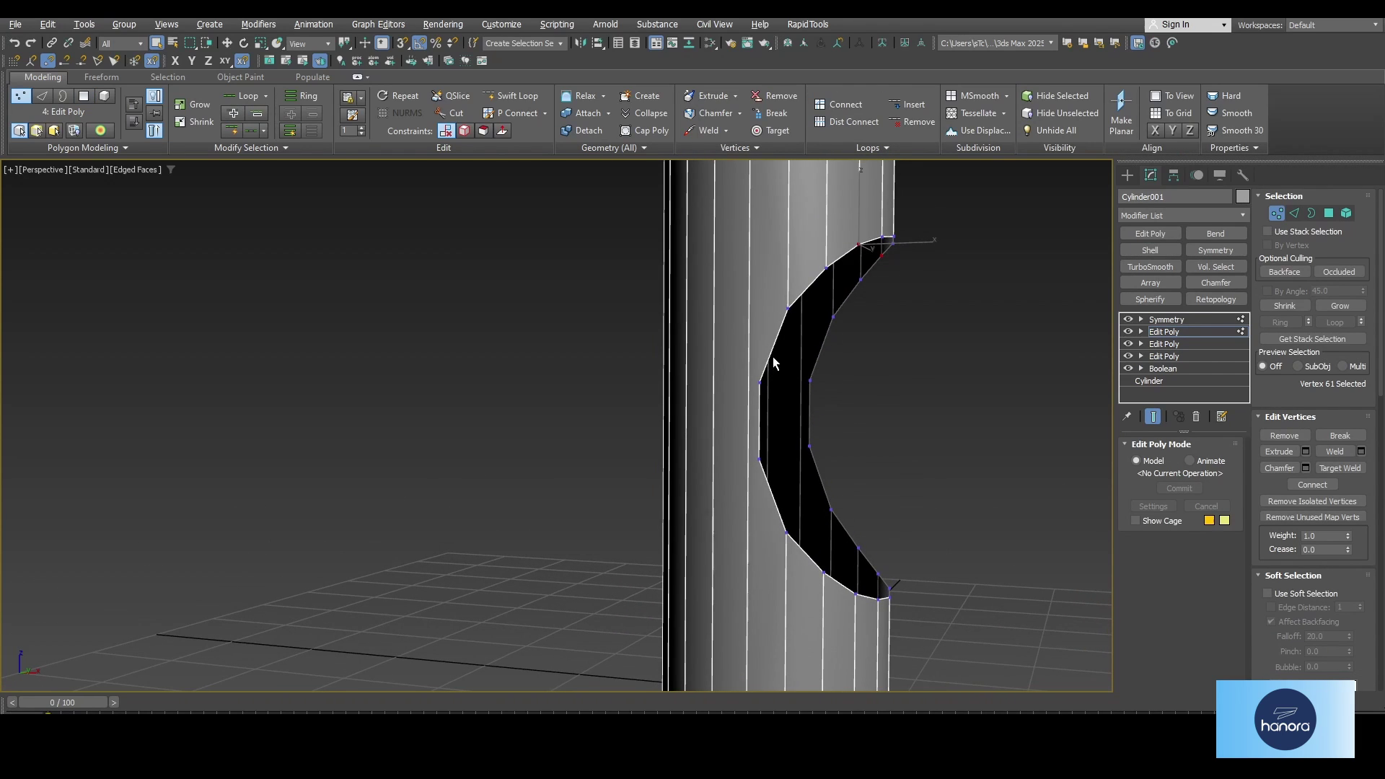
{"action": "key", "text": "shift+alt+w"}
{"action": "left_click", "coordinate": [745, 310]}
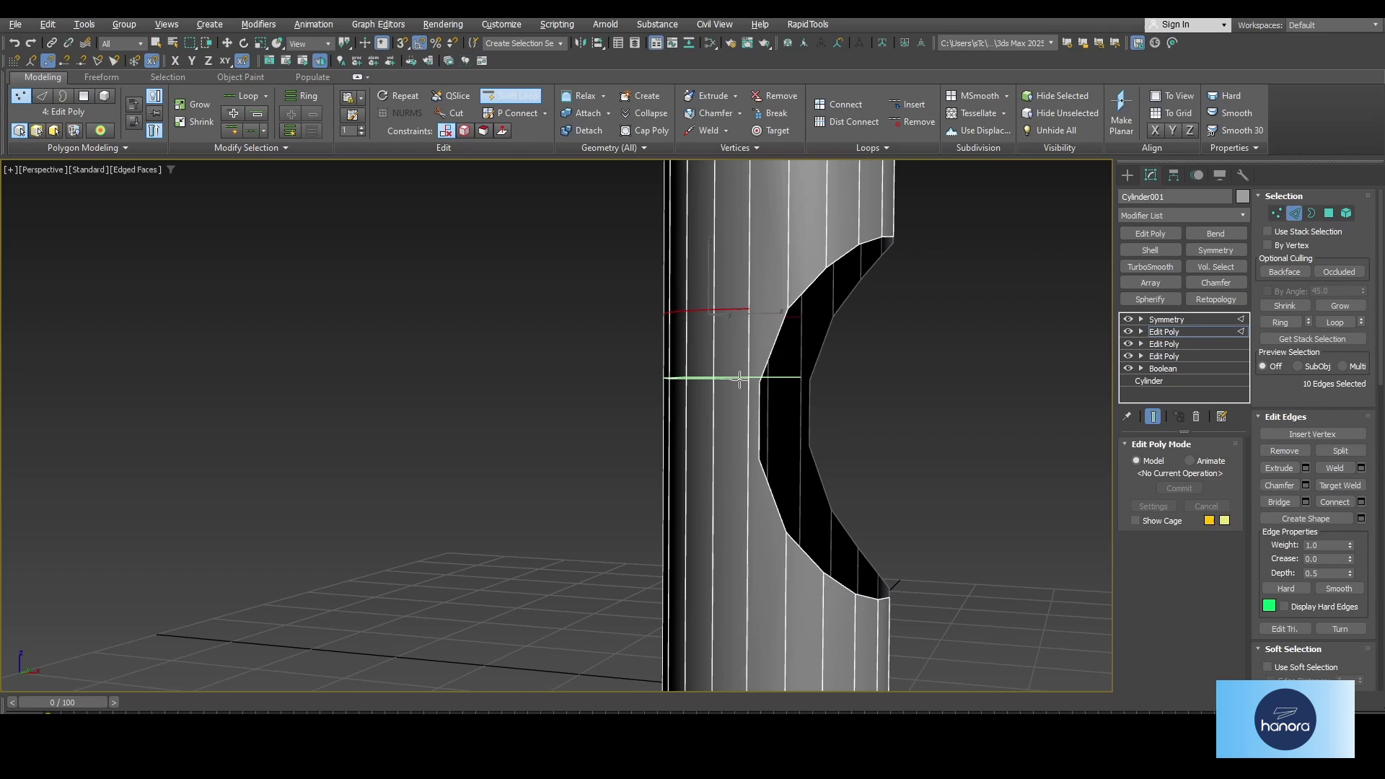
{"action": "left_click", "coordinate": [742, 379]}
{"action": "left_click", "coordinate": [750, 456]}
{"action": "left_click", "coordinate": [747, 531]}
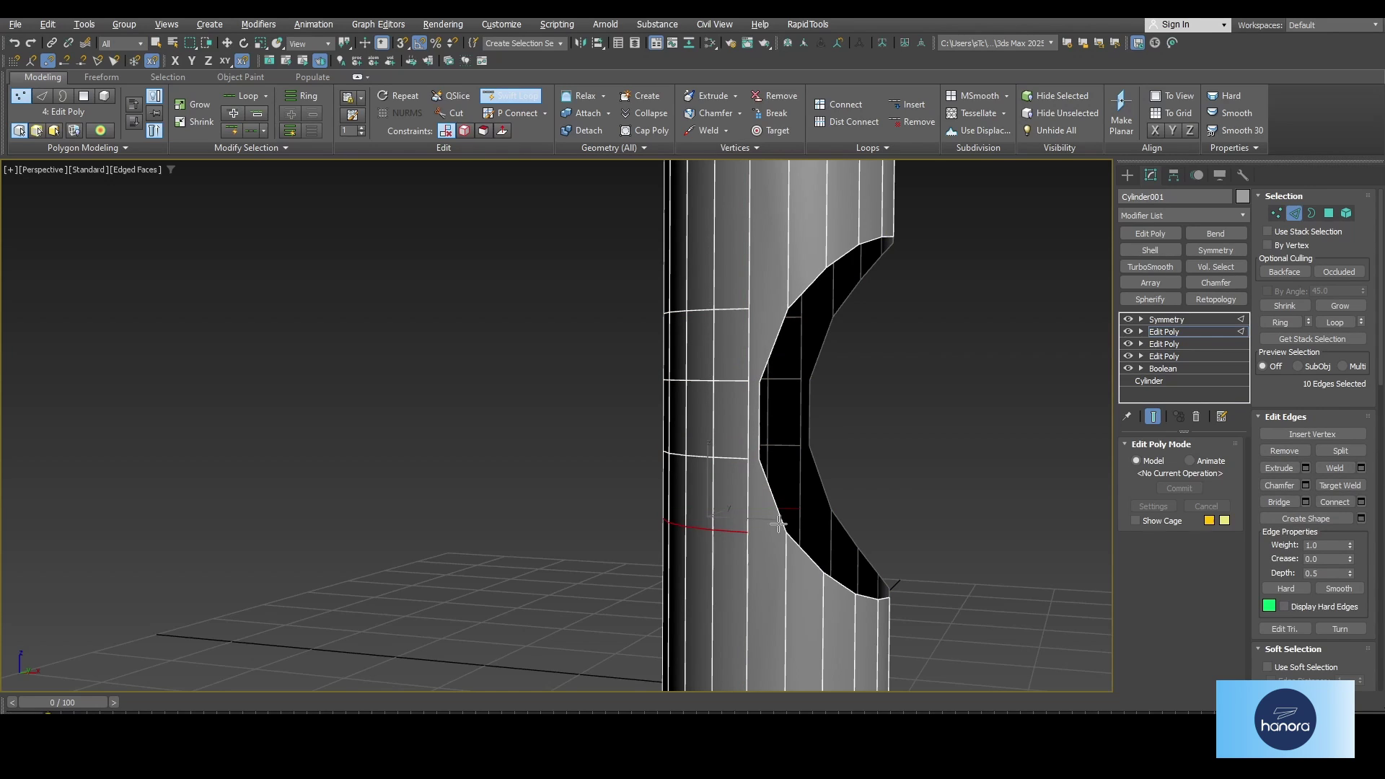
- Connect the end vertices of the two upper loops to the matching vertices on the cutout's edge
{"action": "key", "text": "1"}
{"action": "key", "text": "w"}
{"action": "left_click", "coordinate": [746, 309]}
{"action": "left_click", "coordinate": [786, 307], "text": "ctrl"}
{"action": "key", "text": "ctrl+shift+e"}
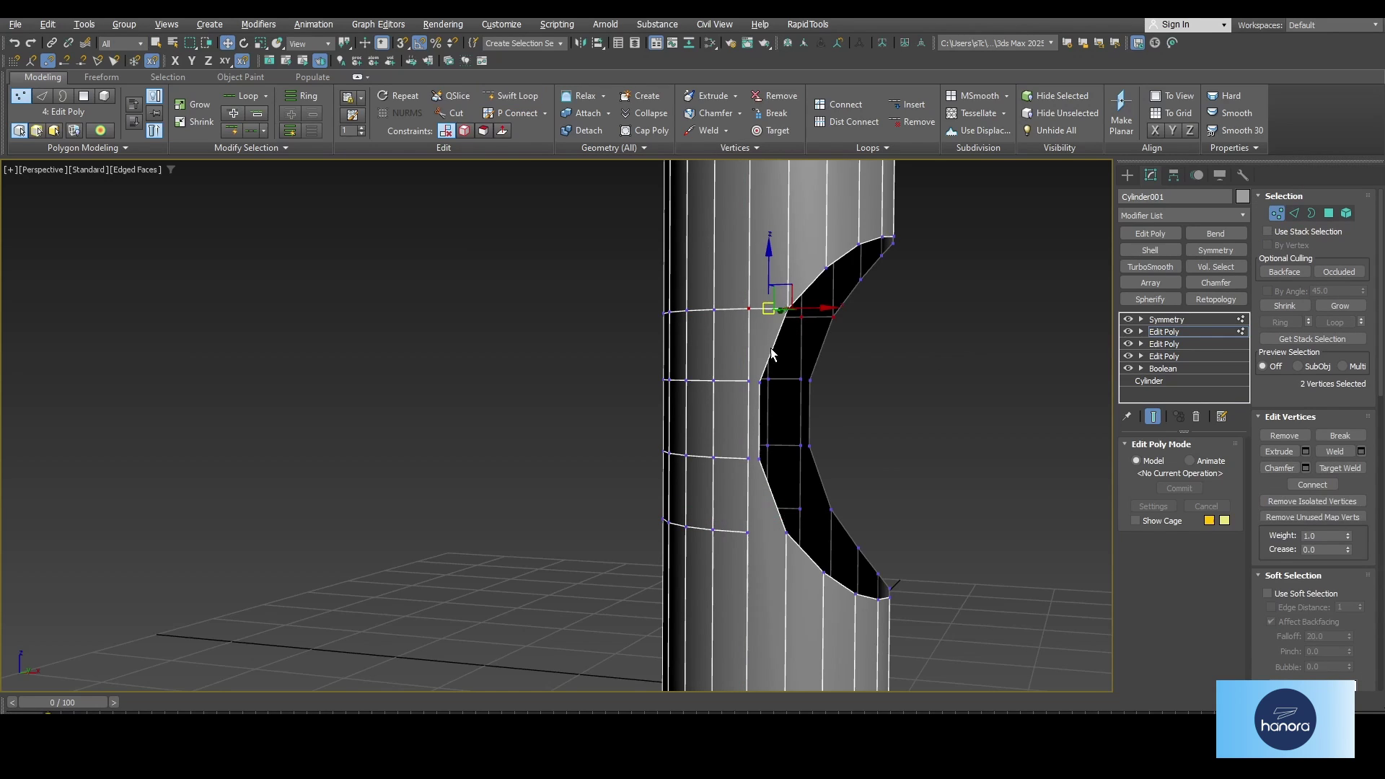
{"action": "middle_click_drag", "start_coordinate": [772, 356], "coordinate": [771, 350]}
{"action": "left_click", "coordinate": [749, 374]}
{"action": "left_click", "coordinate": [760, 377], "text": "ctrl"}
{"action": "key", "text": "ctrl+shift+e"}
- Connect the end vertices of the two lower loops to the matching vertices on the cutout's edge
{"action": "left_click", "coordinate": [747, 452]}
{"action": "left_click", "coordinate": [760, 454], "text": "ctrl"}
{"action": "key", "text": "ctrl+shift+e"}
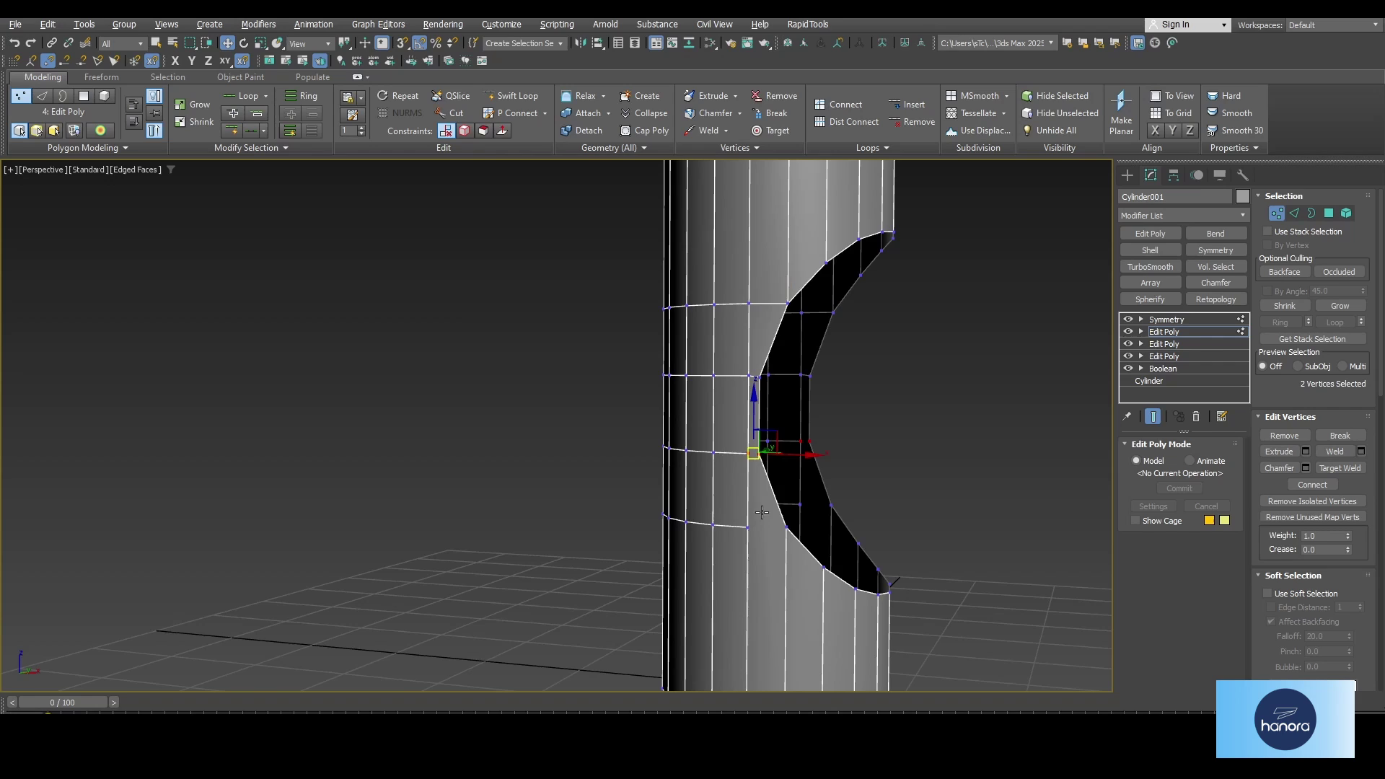
{"action": "left_click", "coordinate": [747, 527]}
{"action": "left_click", "coordinate": [787, 527], "text": "ctrl"}
{"action": "key", "text": "ctrl+shift+e"}
{"action": "key", "text": "1"}
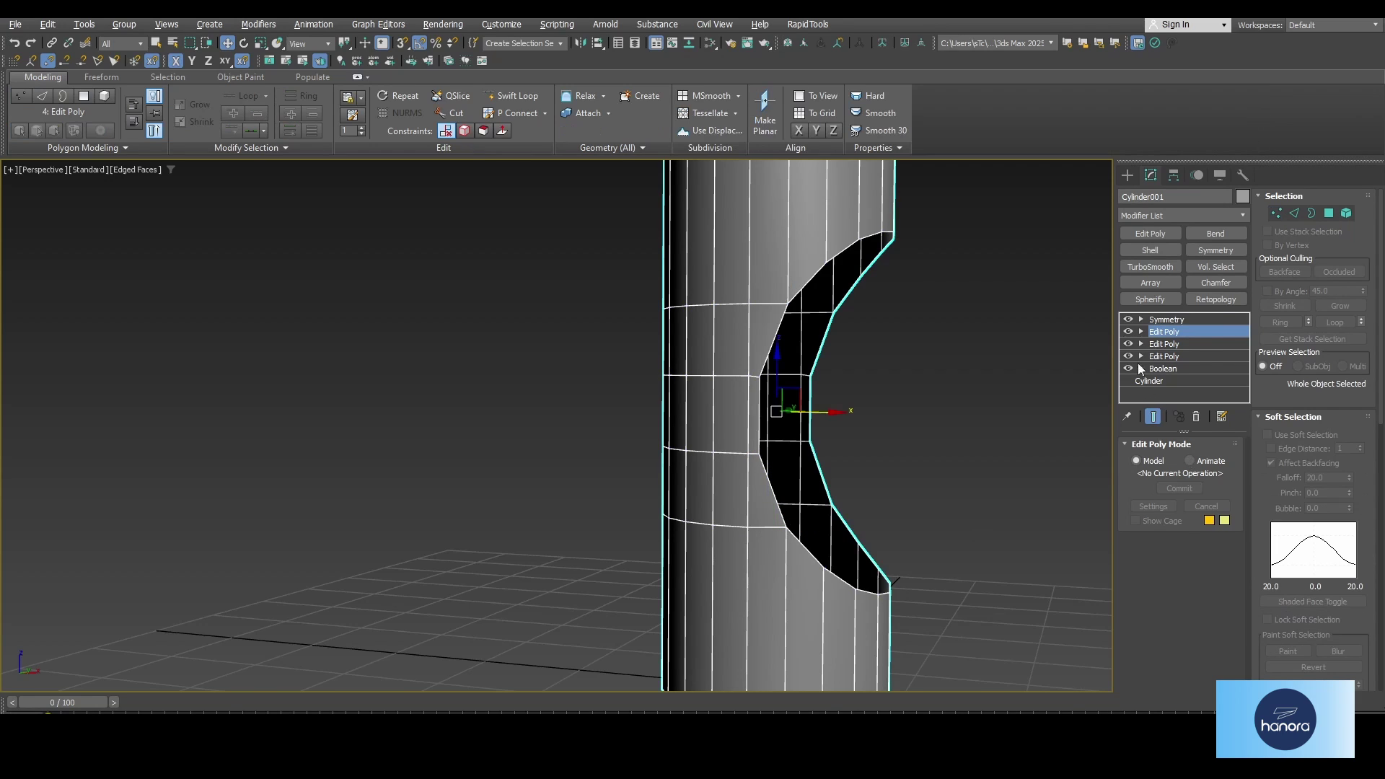
- Add a Shell modifier above Symmetry with an outer amount of 1.0 and enable Select Edges
{"action": "left_click", "coordinate": [1200, 320]}
{"action": "left_click", "coordinate": [1162, 250]}
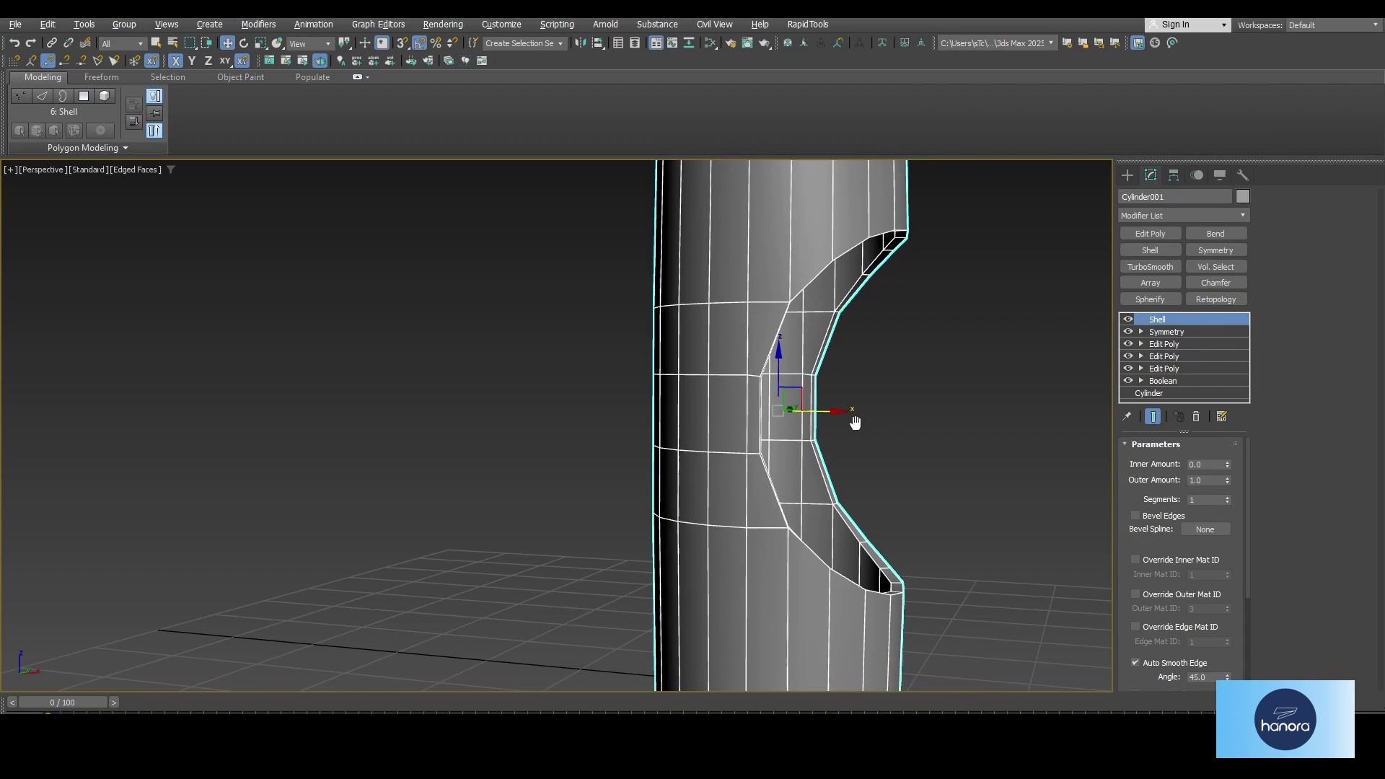
{"action": "middle_click_drag", "start_coordinate": [854, 422], "coordinate": [907, 438], "text": "alt"}
{"action": "scroll", "coordinate": [1129, 516], "scroll_direction": "down", "scroll_amount": 5}
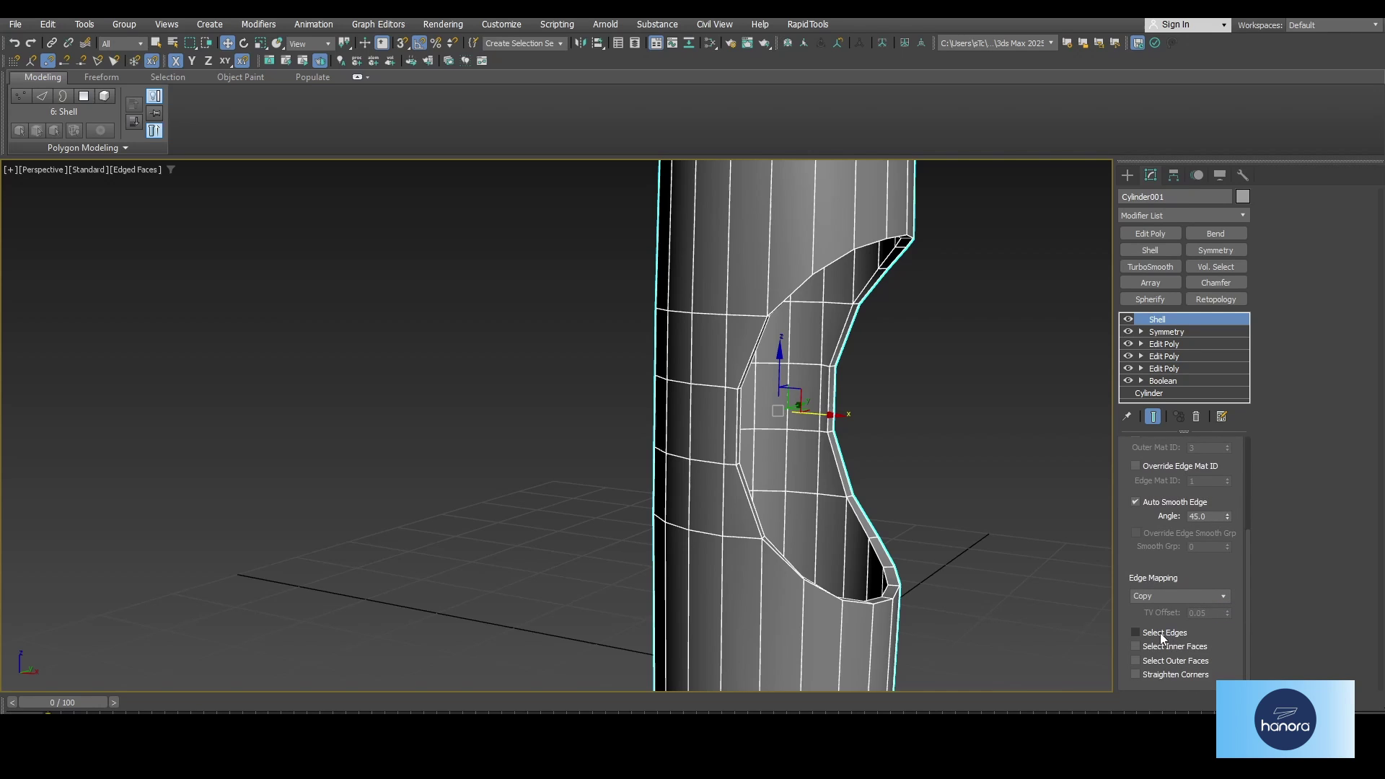
{"action": "left_click", "coordinate": [1158, 633]}
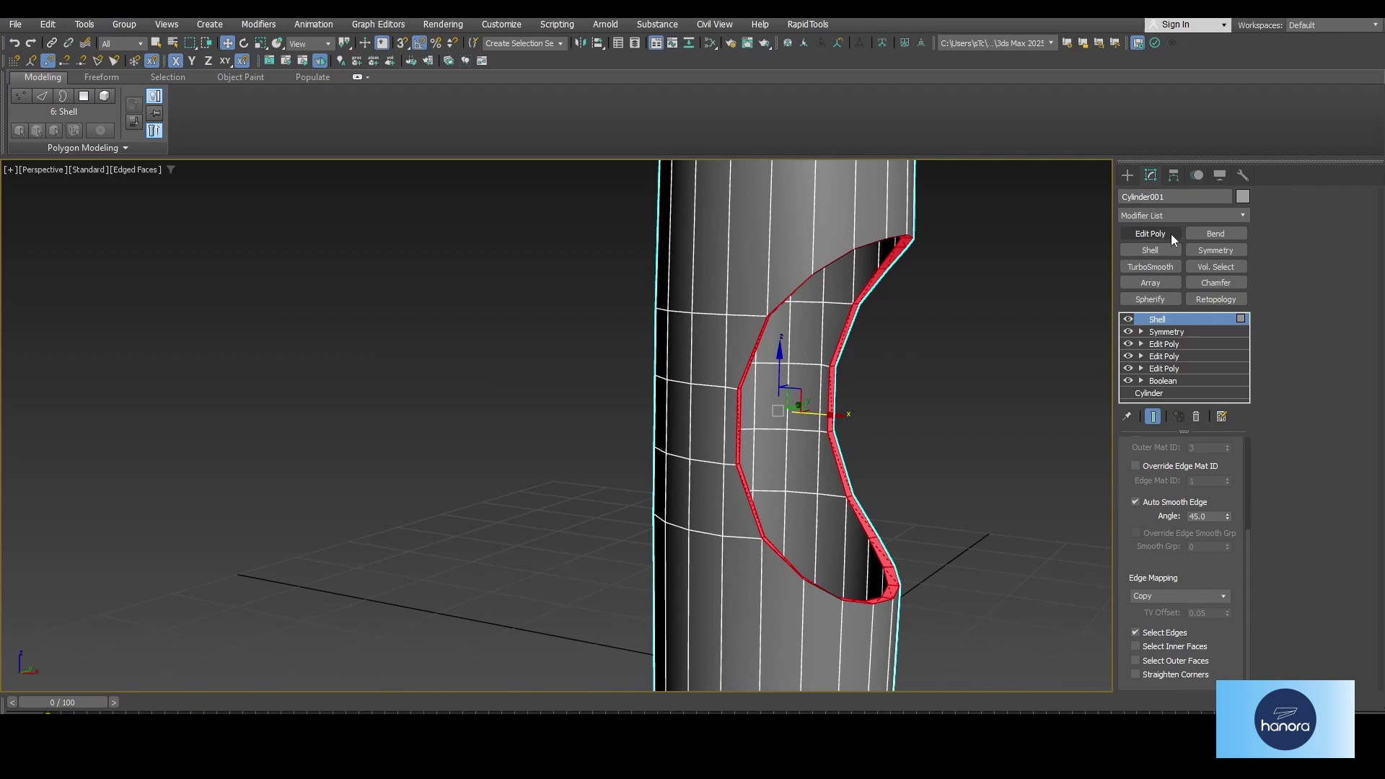
- Add Edit Poly, convert the selected rim polygons to their border edges, and apply a Chamfer modifier with an amount of 0.2
{"action": "left_click", "coordinate": [1150, 233]}
{"action": "middle_click_drag", "start_coordinate": [867, 407], "coordinate": [793, 411], "text": "alt"}
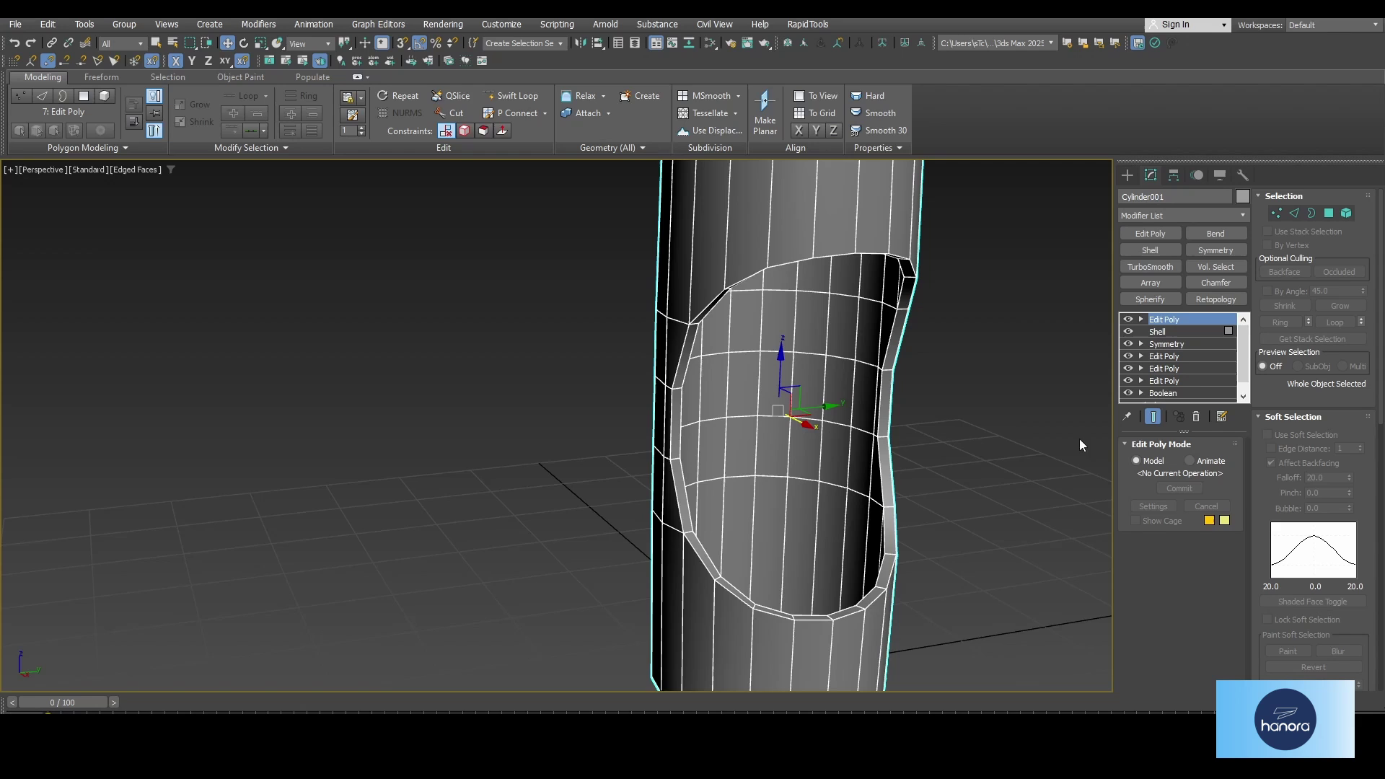
{"action": "left_click", "coordinate": [1329, 213]}
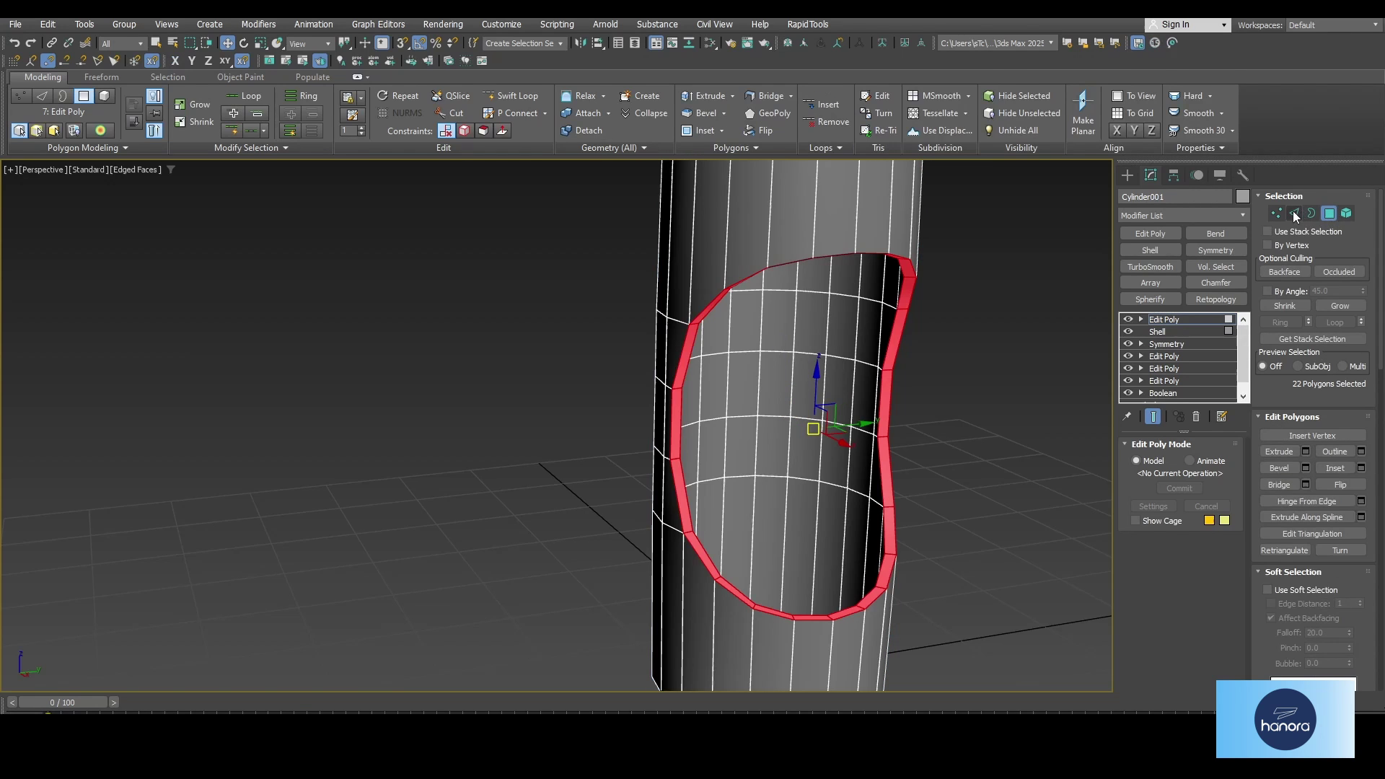
{"action": "left_click", "coordinate": [1293, 212]}
{"action": "middle_click_drag", "start_coordinate": [1009, 285], "coordinate": [880, 313], "text": "alt"}
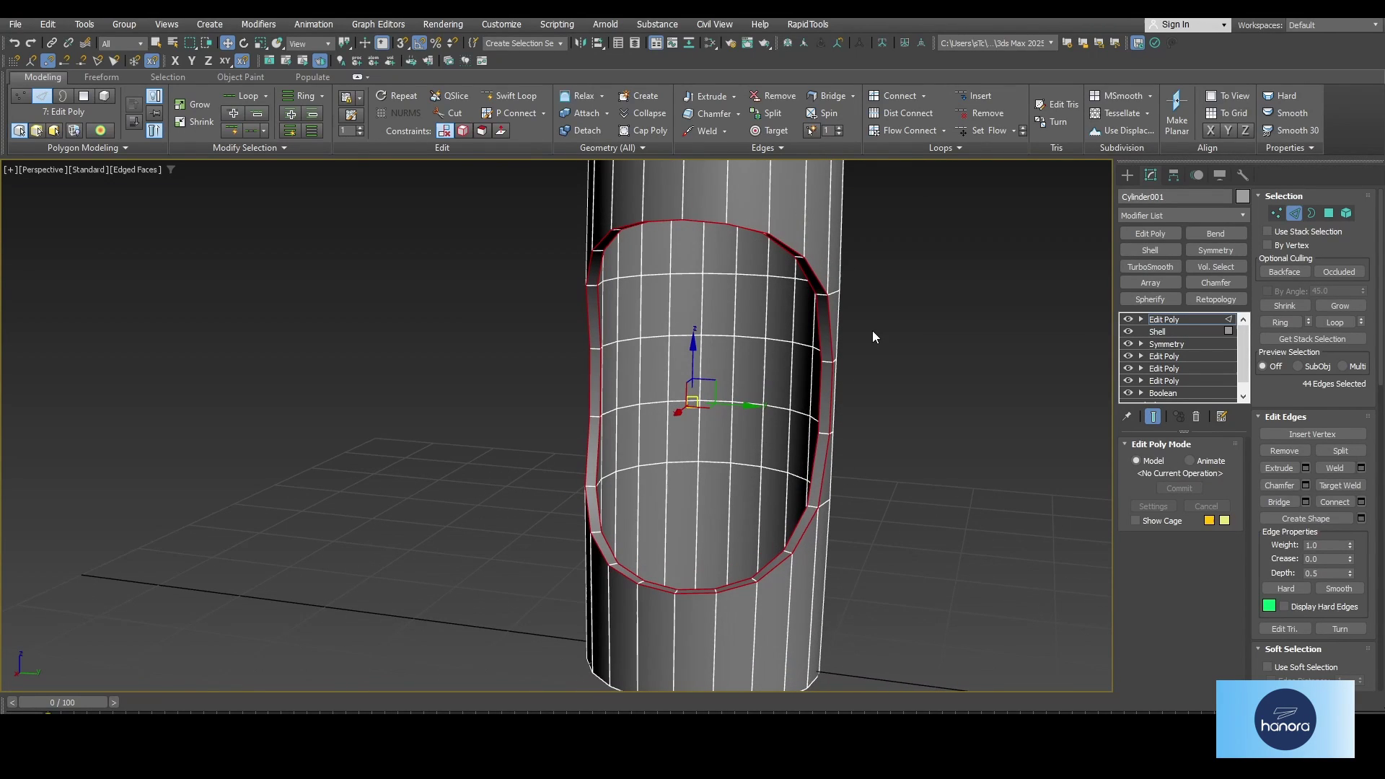
{"action": "middle_click_drag", "start_coordinate": [895, 411], "coordinate": [871, 380], "text": "alt"}
{"action": "middle_click_drag", "start_coordinate": [781, 272], "coordinate": [851, 324], "text": "alt"}
{"action": "left_click", "coordinate": [1215, 283]}
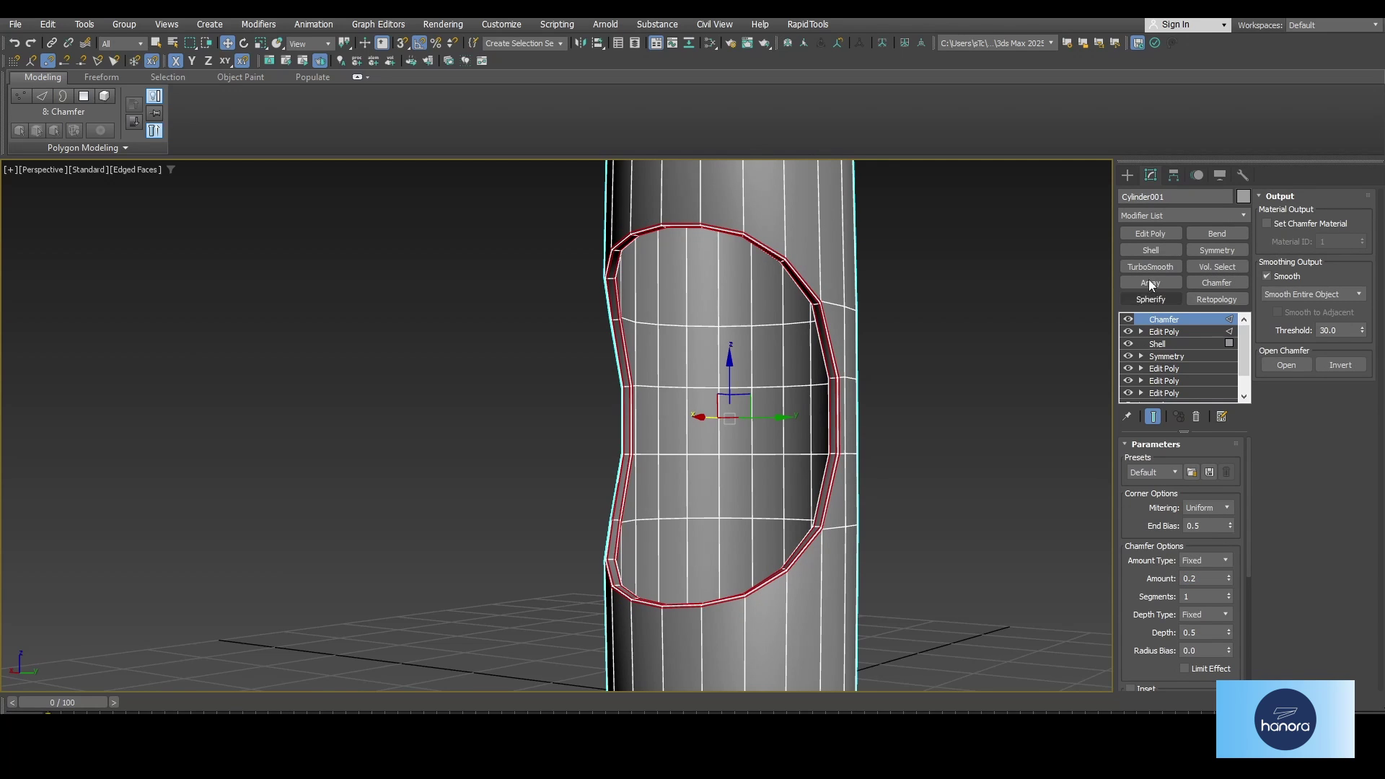
- Add an Edit Poly modifier above the Chamfer and insert two edge loops around the section above the cutout
{"action": "left_click", "coordinate": [1149, 234]}
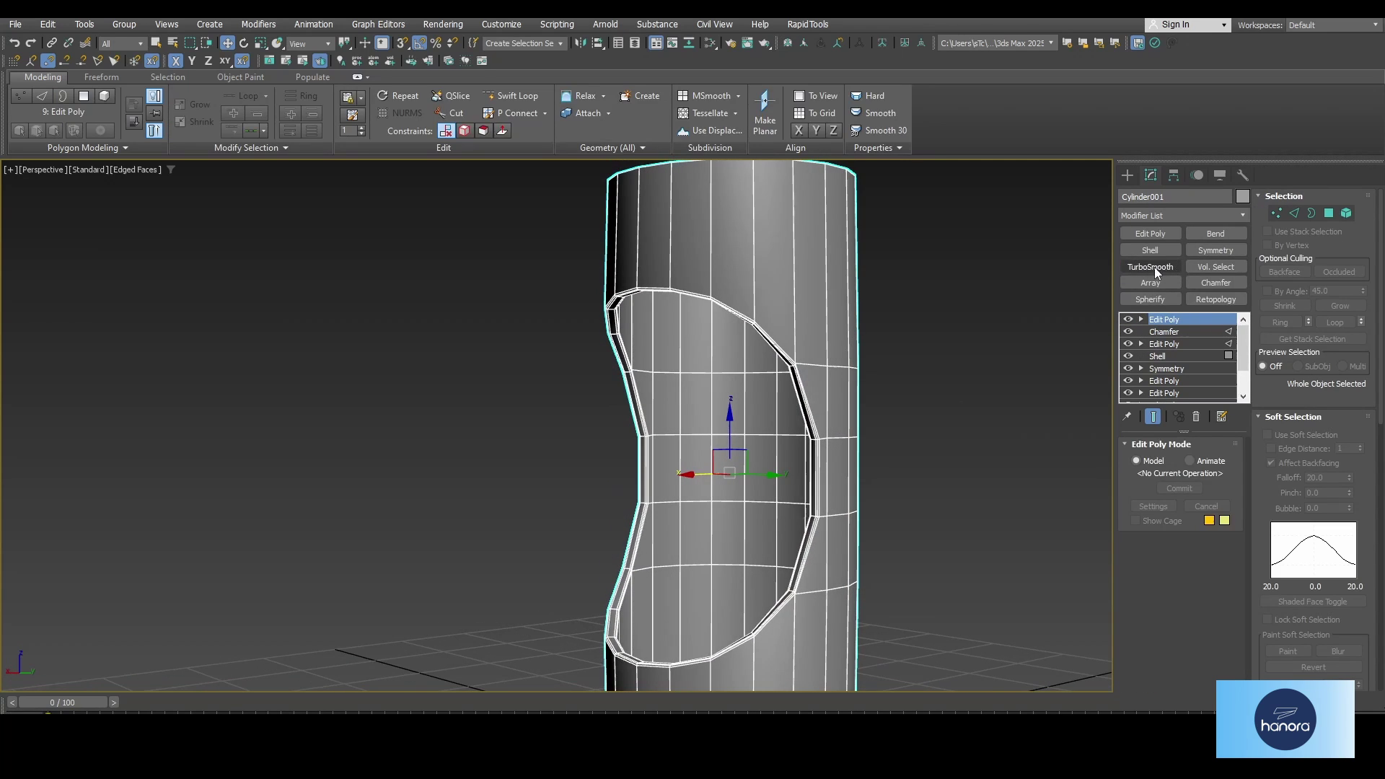
{"action": "middle_click_drag", "start_coordinate": [926, 362], "coordinate": [940, 454]}
{"action": "middle_click_drag", "start_coordinate": [939, 455], "coordinate": [911, 452], "text": "alt"}
{"action": "key", "text": "alt+1"}
{"action": "scroll", "coordinate": [790, 428], "scroll_direction": "up", "scroll_amount": 3}
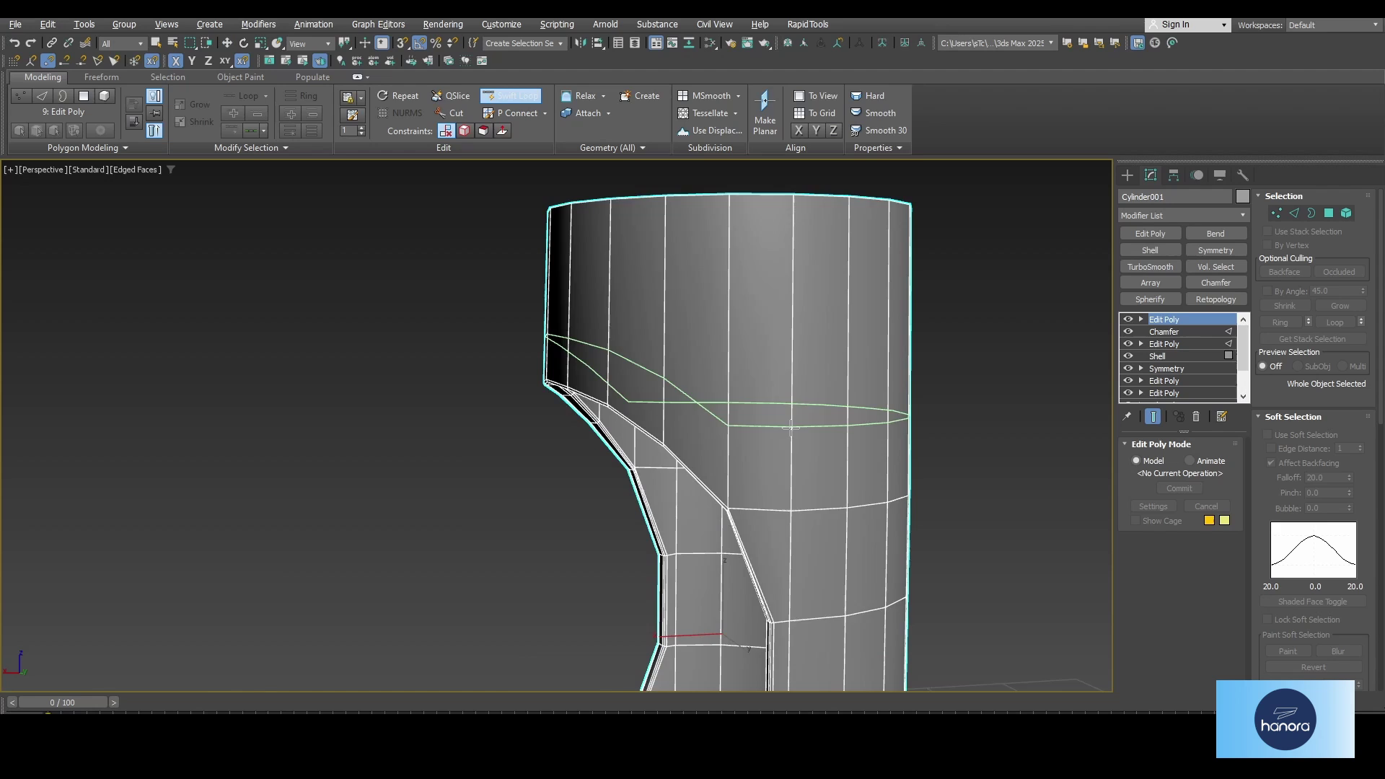
{"action": "middle_click_drag", "start_coordinate": [790, 427], "coordinate": [789, 418], "text": "alt"}
{"action": "left_click", "coordinate": [787, 453]}
{"action": "left_click", "coordinate": [782, 370]}
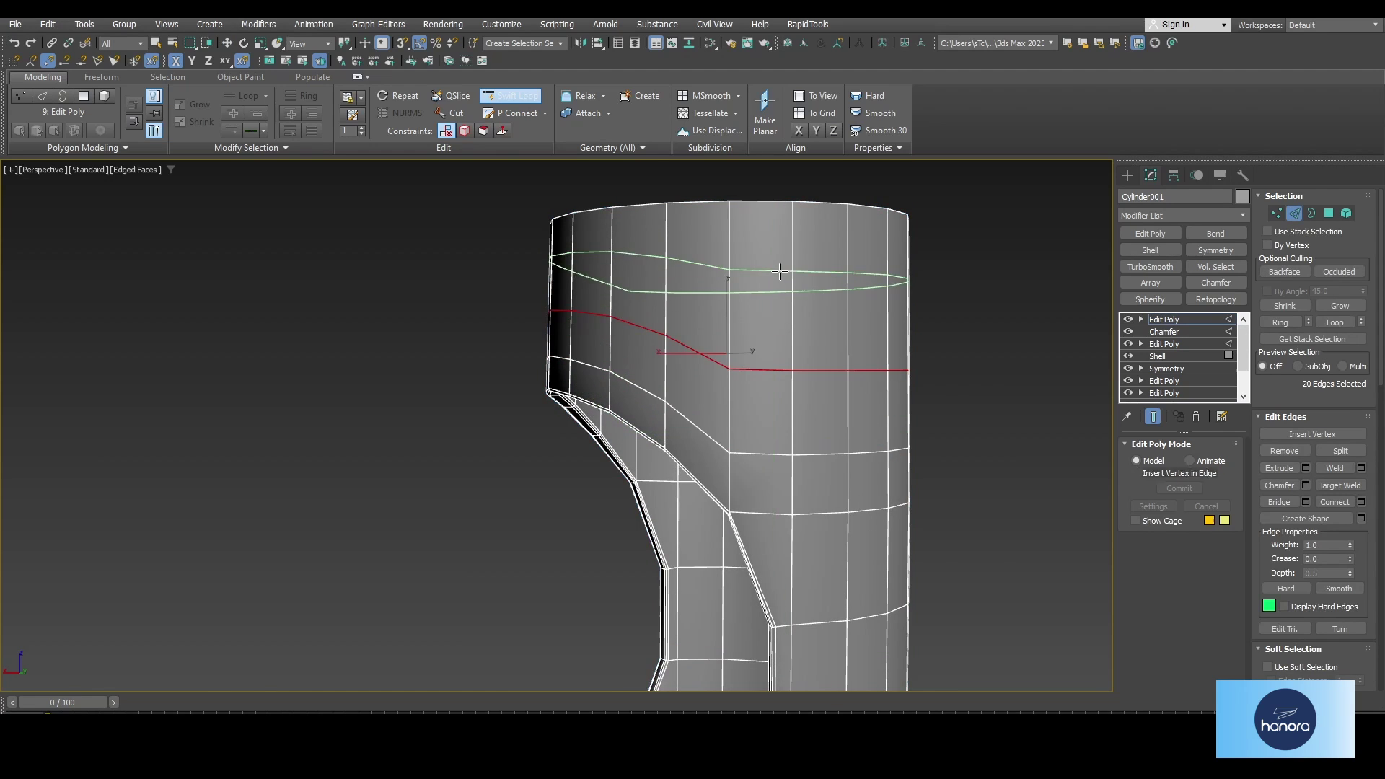
- Insert further horizontal edge loops around the section below the cutout with Swift Loop
{"action": "middle_click_drag", "start_coordinate": [779, 271], "coordinate": [793, 202], "text": "alt"}
{"action": "scroll", "coordinate": [704, 396], "scroll_direction": "down", "scroll_amount": 5}
{"action": "scroll", "coordinate": [757, 591], "scroll_direction": "up", "scroll_amount": 6}
{"action": "middle_click_drag", "start_coordinate": [745, 555], "coordinate": [743, 463]}
{"action": "left_click", "coordinate": [742, 462]}
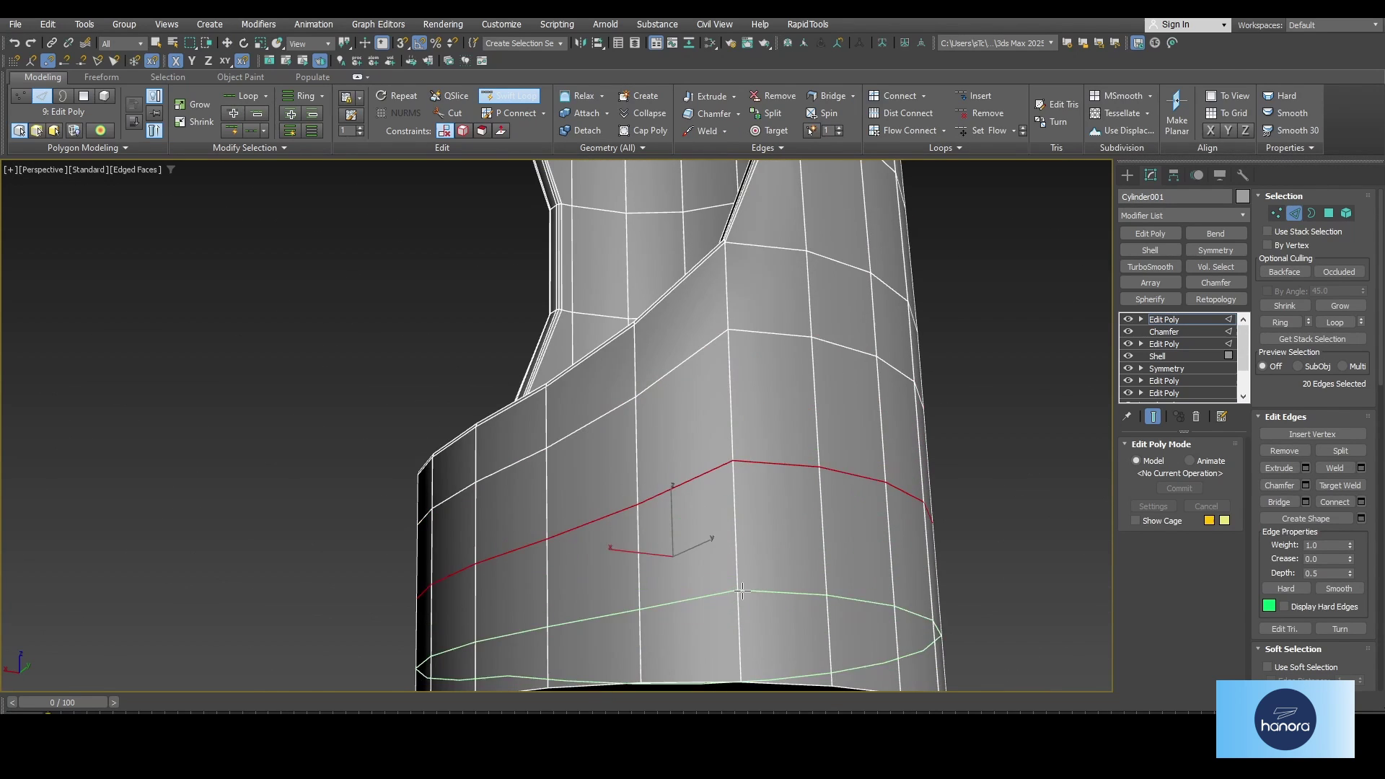
{"action": "middle_click_drag", "start_coordinate": [742, 591], "coordinate": [678, 678], "text": "alt"}
{"action": "left_click", "coordinate": [618, 325]}
{"action": "left_click", "coordinate": [620, 481]}
{"action": "right_click", "coordinate": [909, 440]}
- Add another Edit Poly modifier, select the cap polygons at both ends of the cylinder with Similar, and delete them
{"action": "left_click", "coordinate": [1149, 233]}
{"action": "left_click", "coordinate": [1328, 212]}
{"action": "left_click", "coordinate": [605, 580]}
{"action": "middle_click_drag", "start_coordinate": [649, 577], "coordinate": [707, 504], "text": "alt"}
{"action": "key", "text": "ctrl+q"}
{"action": "scroll", "coordinate": [750, 447], "scroll_direction": "down", "scroll_amount": 5}
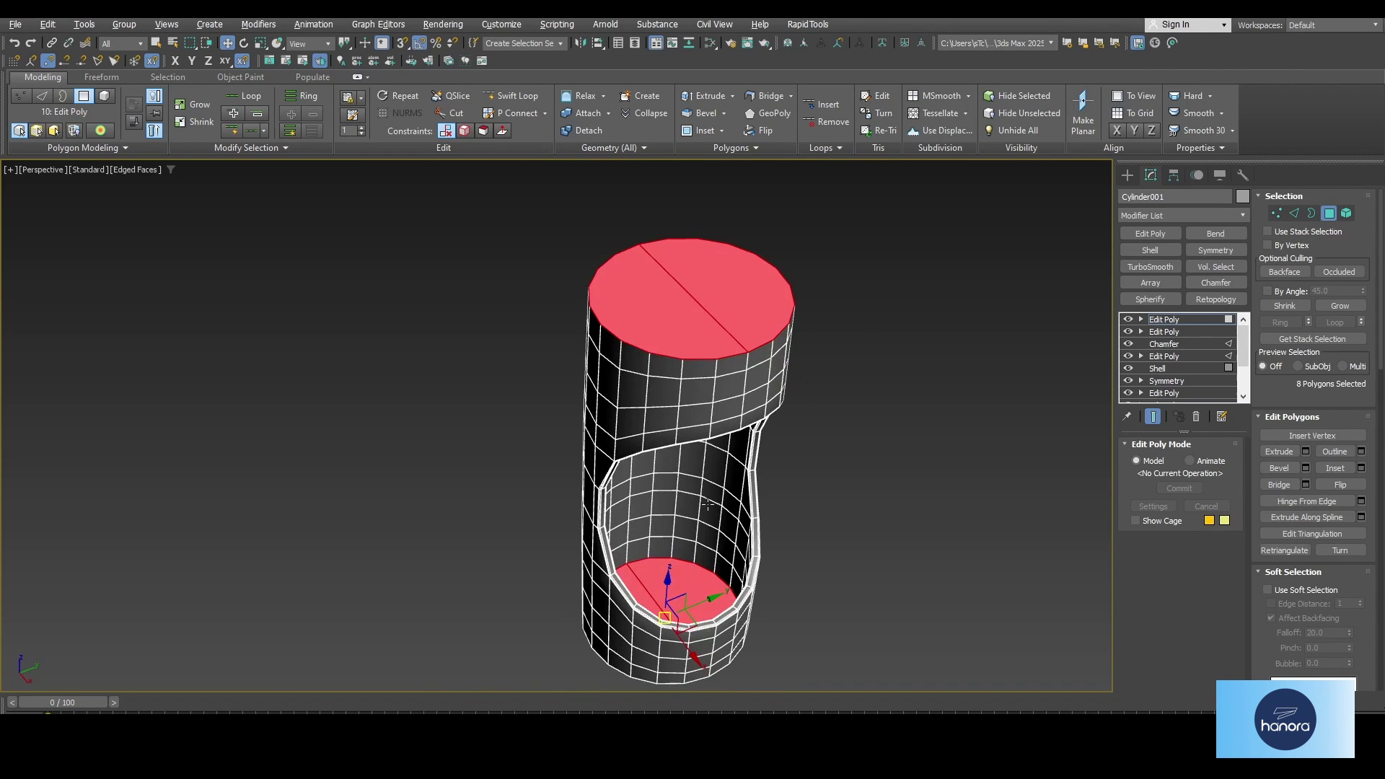
{"action": "key", "text": "Delete"}
- Select the inner and outer open borders at the cylinder's upper end and make them planar along Z
{"action": "key", "text": "3"}
{"action": "left_click_drag", "start_coordinate": [859, 383], "coordinate": [758, 292]}
{"action": "scroll", "coordinate": [764, 310], "scroll_direction": "up", "scroll_amount": 3}
{"action": "middle_click_drag", "start_coordinate": [728, 346], "coordinate": [718, 321], "text": "alt"}
{"action": "left_click", "coordinate": [769, 103]}
{"action": "key", "text": "ctrl+z"}
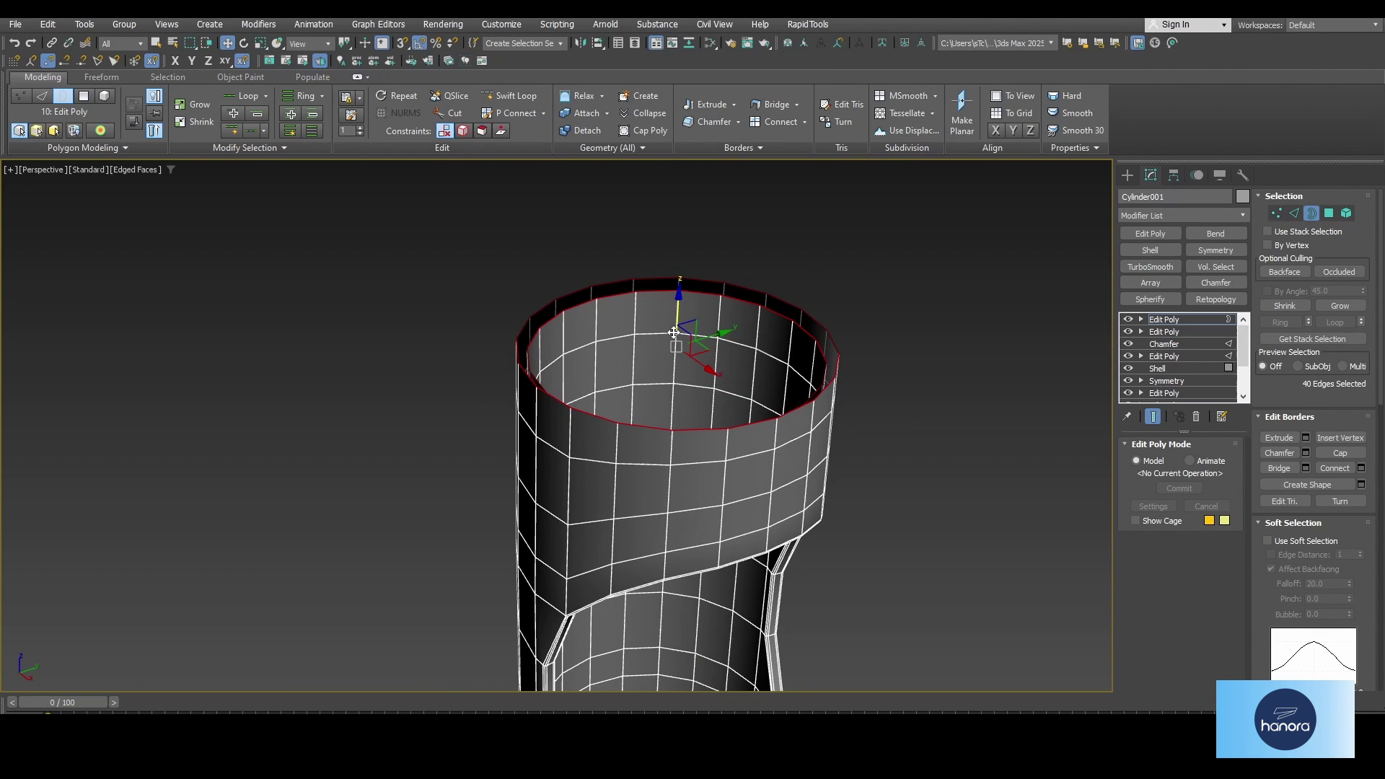
{"action": "scroll", "coordinate": [1365, 557], "scroll_direction": "down", "scroll_amount": 6}
{"action": "left_click", "coordinate": [1359, 607]}
- Make the lower end's open borders planar along Z and bridge the inner and outer borders to close the end rims
{"action": "middle_click_drag", "start_coordinate": [871, 594], "coordinate": [830, 317]}
{"action": "scroll", "coordinate": [857, 352], "scroll_direction": "down", "scroll_amount": 5}
{"action": "left_click_drag", "start_coordinate": [818, 530], "coordinate": [750, 469]}
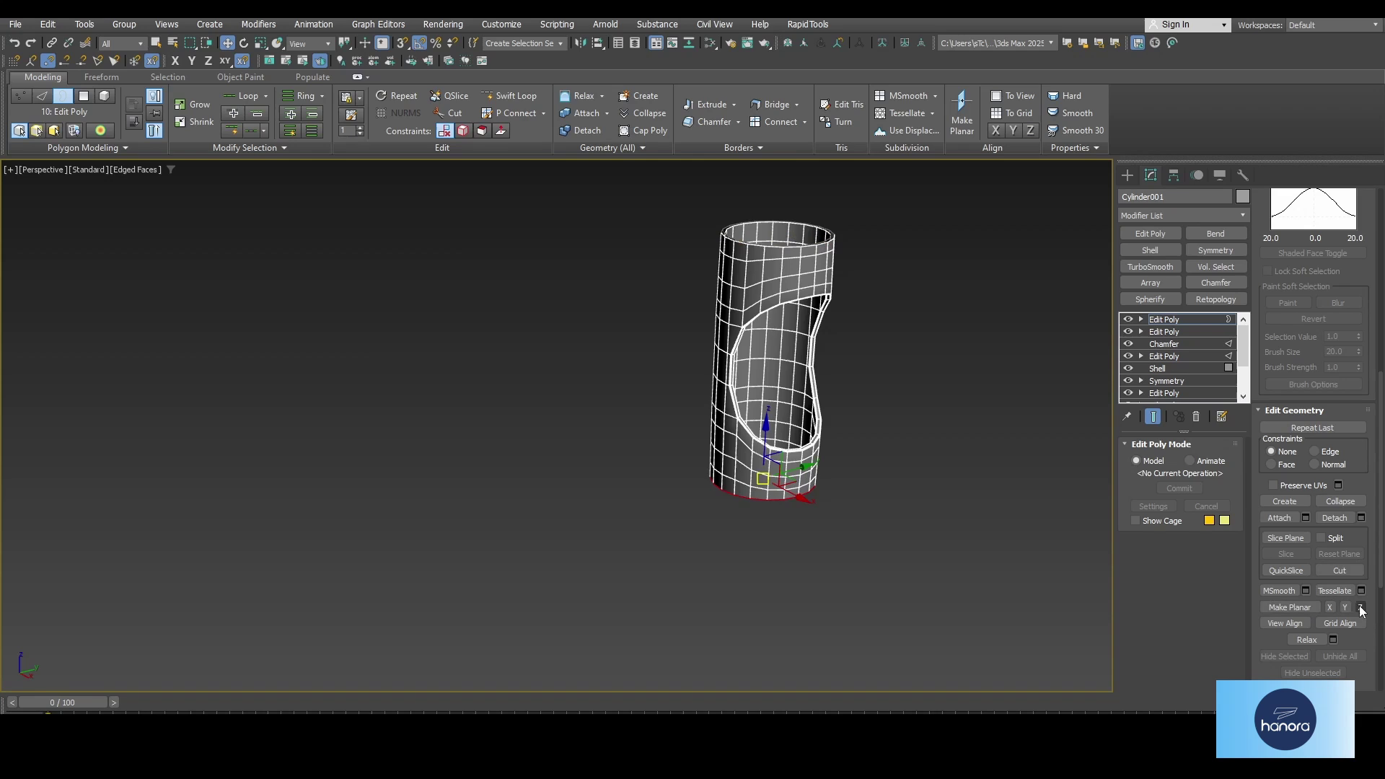
{"action": "middle_click_drag", "start_coordinate": [836, 256], "coordinate": [833, 308]}
{"action": "left_click_drag", "start_coordinate": [834, 309], "coordinate": [762, 254]}
{"action": "scroll", "coordinate": [762, 273], "scroll_direction": "up", "scroll_amount": 5}
{"action": "middle_click_drag", "start_coordinate": [763, 275], "coordinate": [809, 349], "text": "alt"}
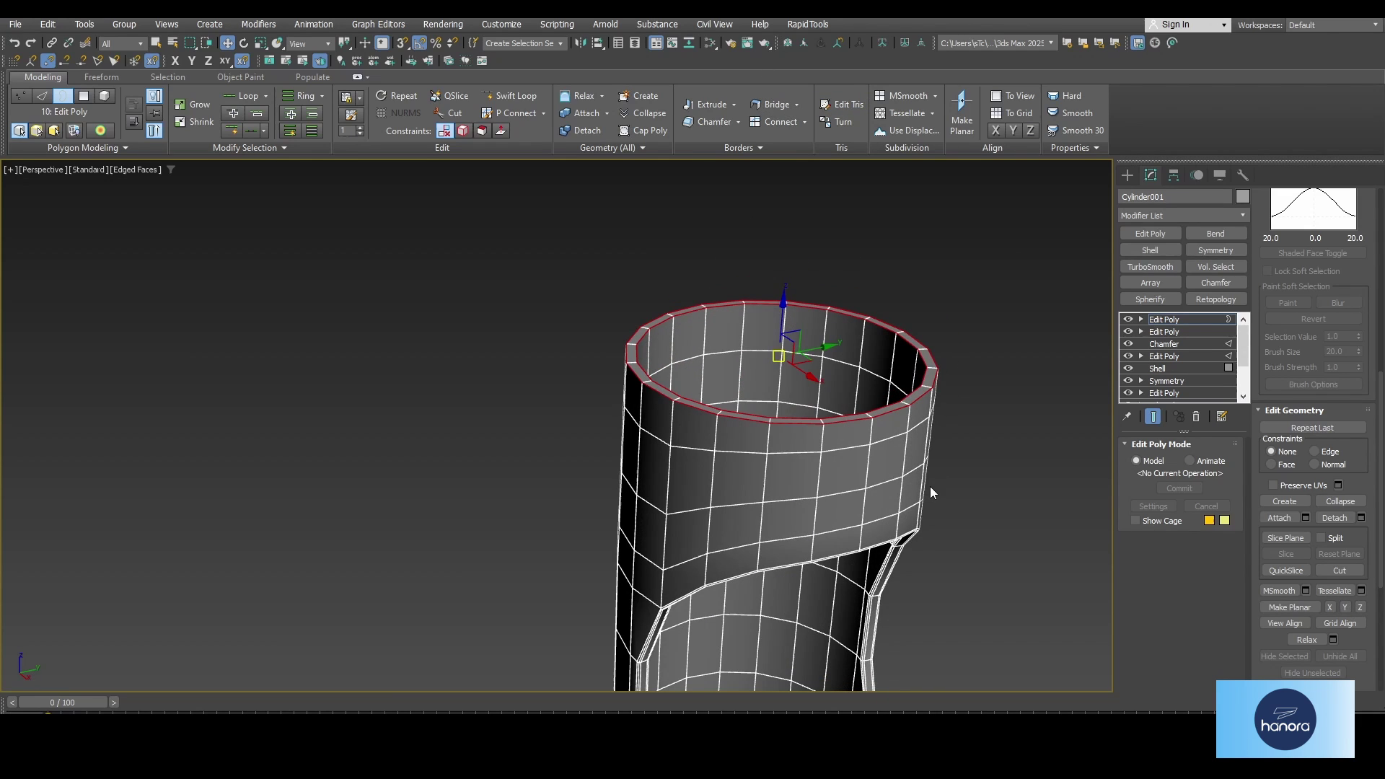
- Select the inner and outer edge loops of the end rims and chamfer them by 0.2
{"action": "key", "text": "2"}
{"action": "middle_click_drag", "start_coordinate": [928, 486], "coordinate": [937, 375]}
{"action": "scroll", "coordinate": [901, 577], "scroll_direction": "up", "scroll_amount": 3}
{"action": "double_click", "coordinate": [903, 660]}
{"action": "double_click", "coordinate": [905, 647], "text": "ctrl"}
{"action": "scroll", "coordinate": [905, 577], "scroll_direction": "down", "scroll_amount": 3}
{"action": "left_click", "coordinate": [711, 114], "text": "shift"}
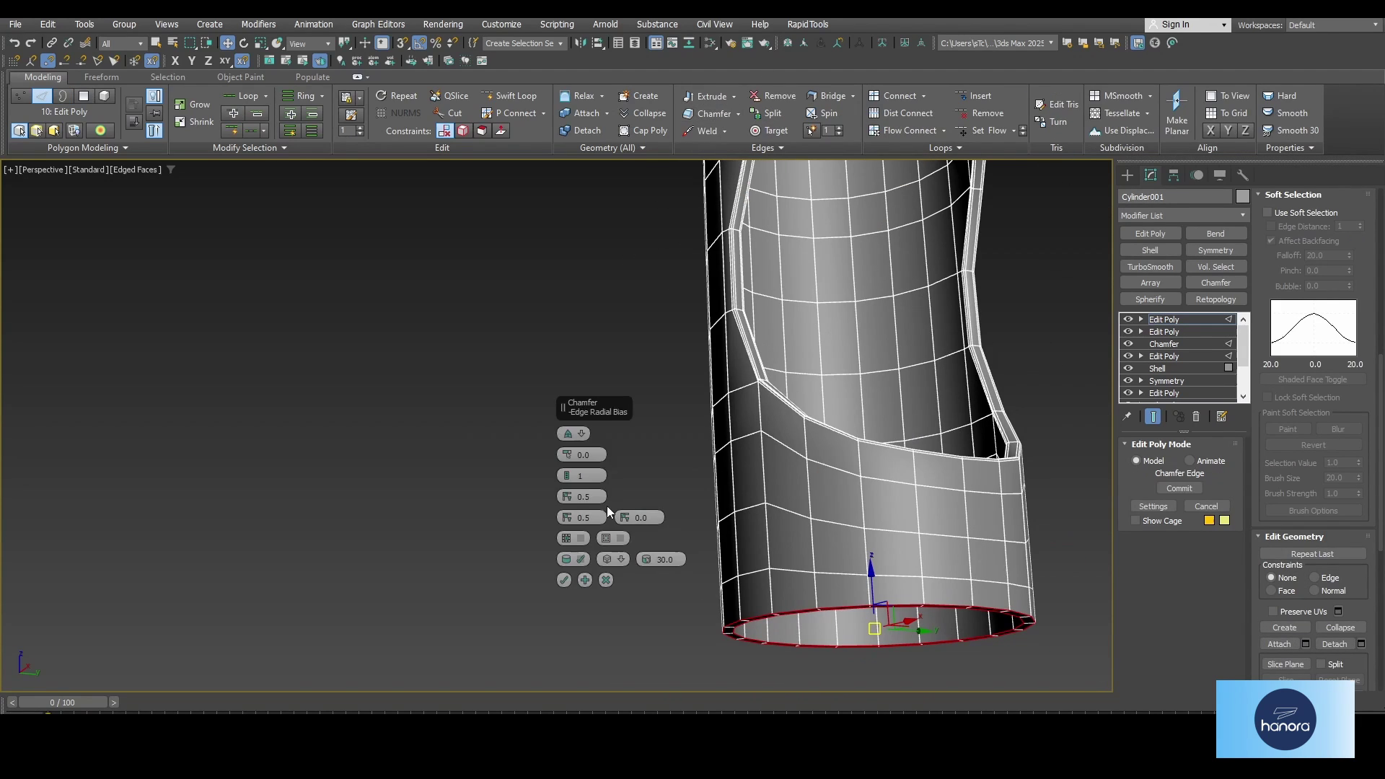
{"action": "left_click_drag", "start_coordinate": [596, 454], "coordinate": [539, 454]}
{"action": "type", "text": "0.2"}
{"action": "key", "text": "Return"}
{"action": "left_click", "coordinate": [563, 580]}
- Add Edit Poly and TurboSmooth modifiers, enable Isoline Display, and set the iterations to 3
{"action": "middle_click_drag", "start_coordinate": [815, 418], "coordinate": [655, 577]}
{"action": "left_click", "coordinate": [1163, 319]}
{"action": "middle_click_drag", "start_coordinate": [721, 346], "coordinate": [765, 461], "text": "alt"}
{"action": "left_click", "coordinate": [1146, 233]}
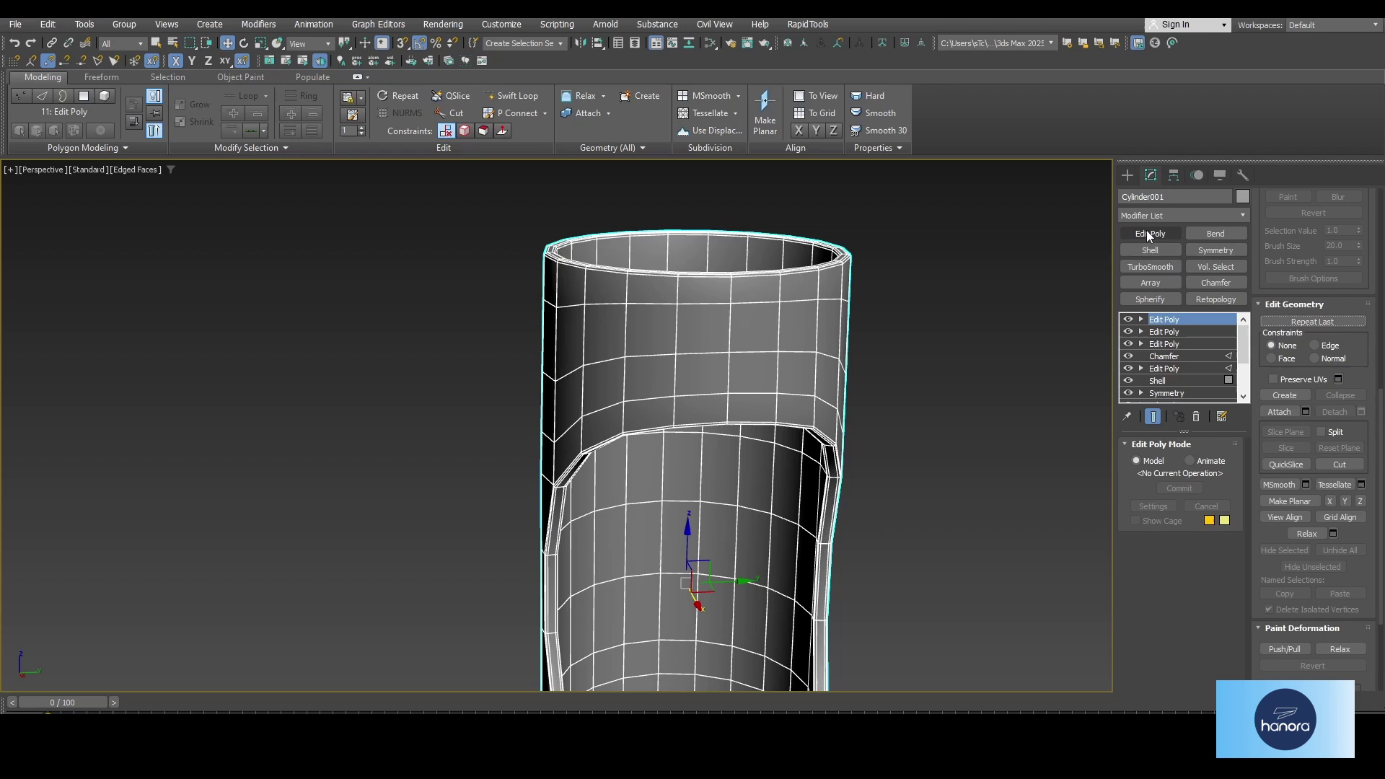
{"action": "left_click", "coordinate": [1148, 266]}
{"action": "left_click", "coordinate": [1138, 504]}
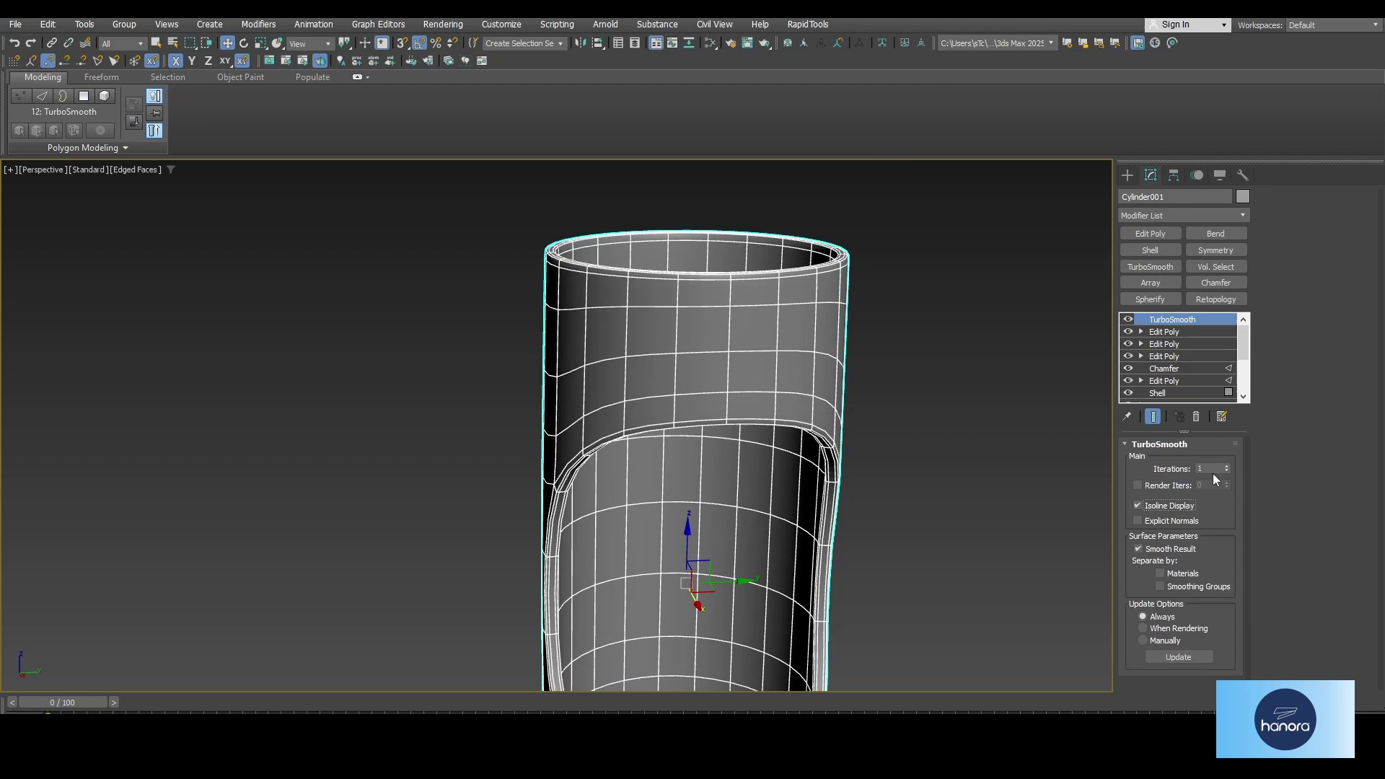
{"action": "left_click", "coordinate": [1225, 466]}
{"action": "left_click", "coordinate": [1226, 466]}
- Hide the edged-faces display and examine the smoothed cylinder and its cutout from several sides
{"action": "key", "text": "F4"}
{"action": "middle_click_drag", "start_coordinate": [608, 409], "coordinate": [726, 421], "text": "alt"}
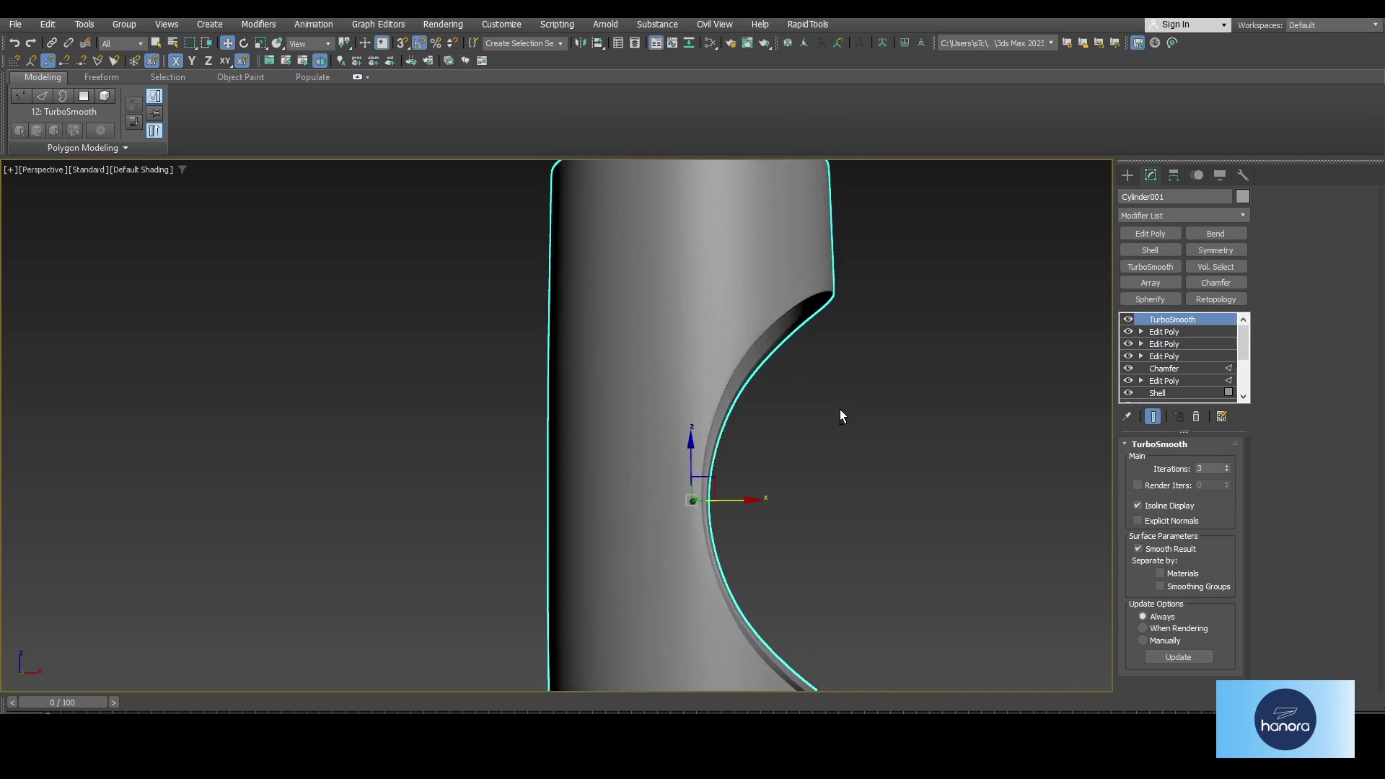
{"action": "middle_click_drag", "start_coordinate": [840, 409], "coordinate": [708, 430], "text": "alt"}
{"action": "scroll", "coordinate": [803, 444], "scroll_direction": "down", "scroll_amount": 3}
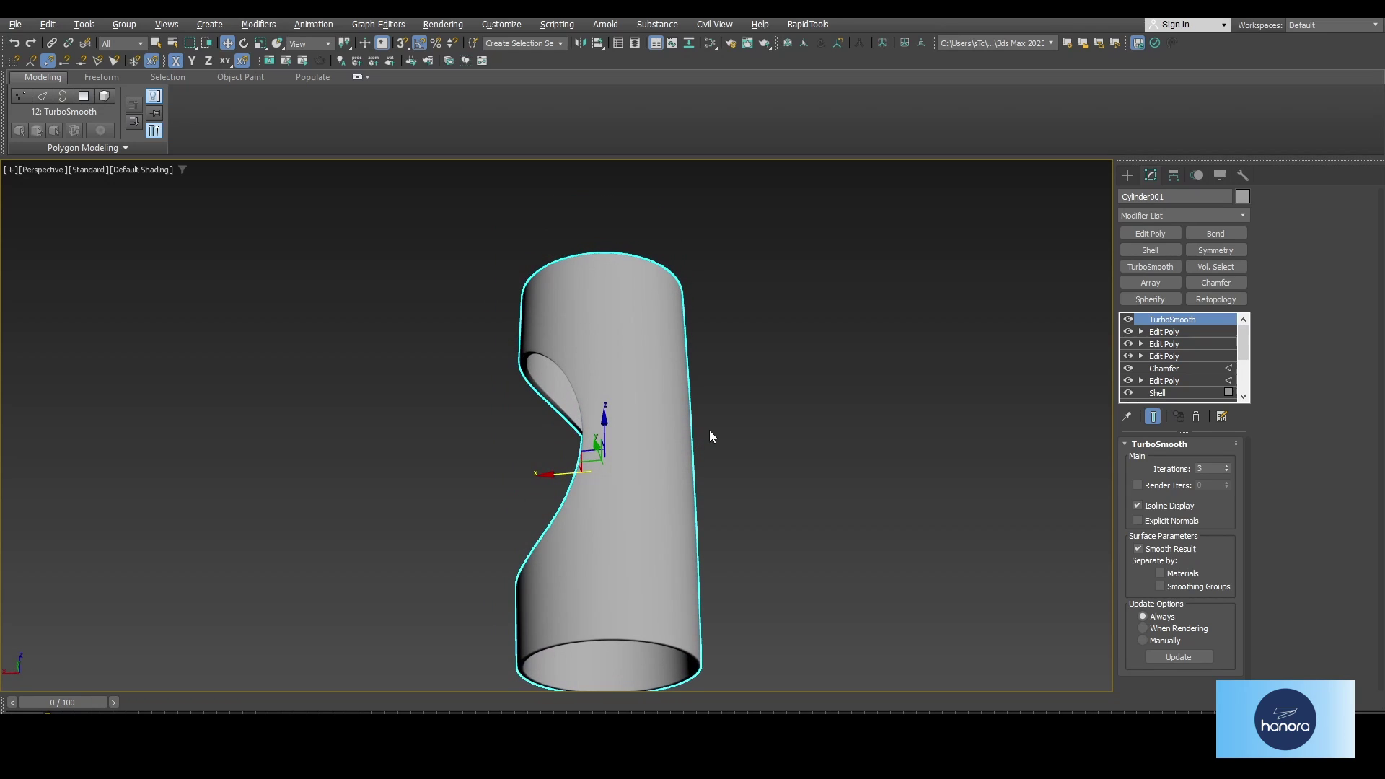